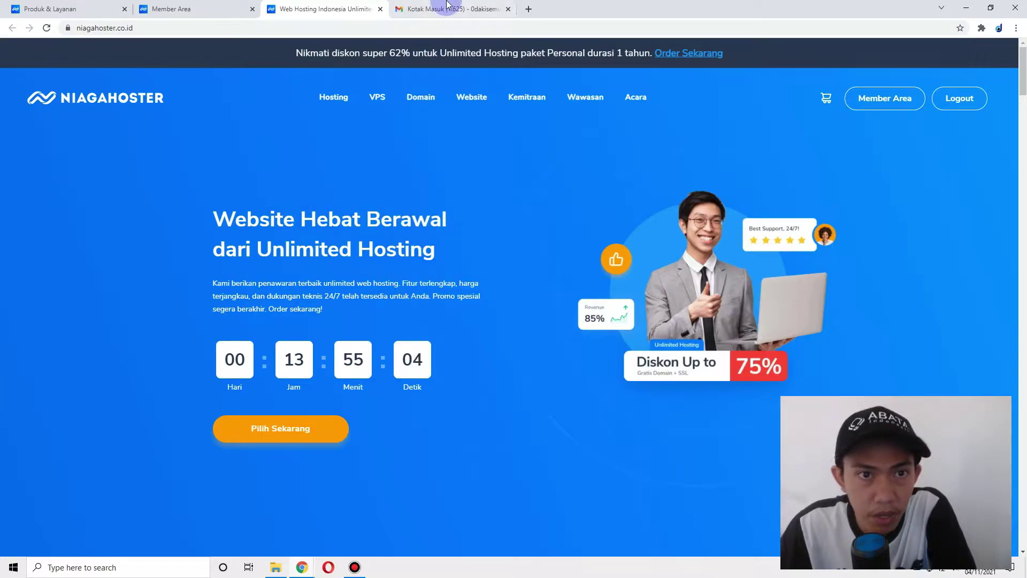
Review the Niagahoster 'Tagihan Telah Dibuat' invoice email (total Rp 243.932,00), then return to the homepage tab
left_click(414, 7)
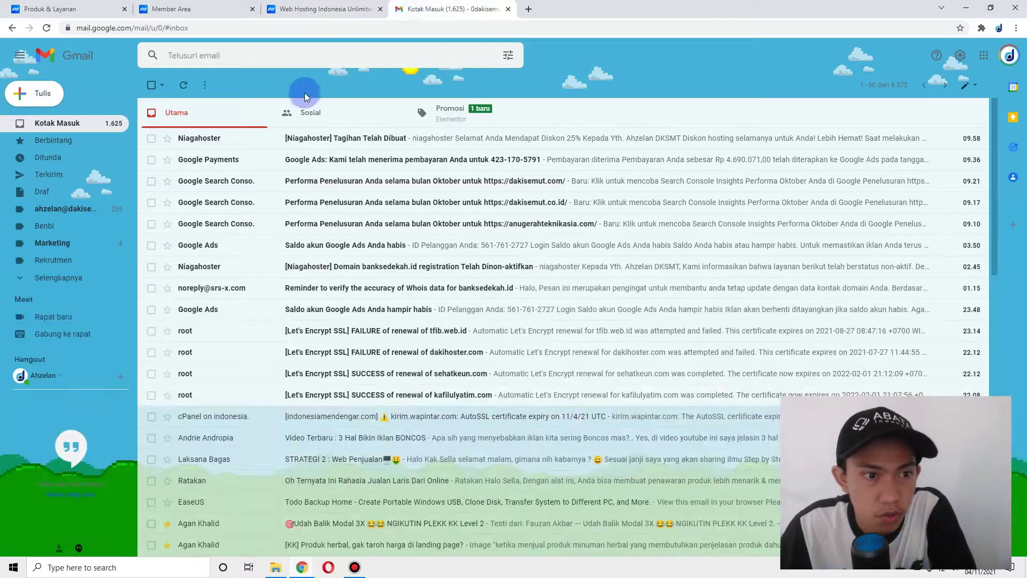
left_click(337, 138)
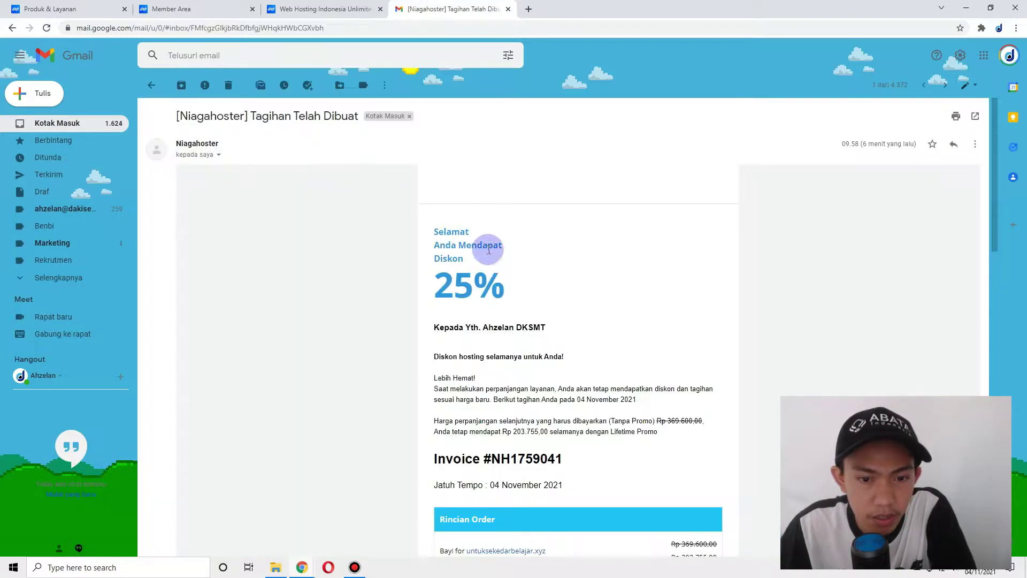
scroll(493, 267, "down", 2)
scroll(496, 290, "down", 4)
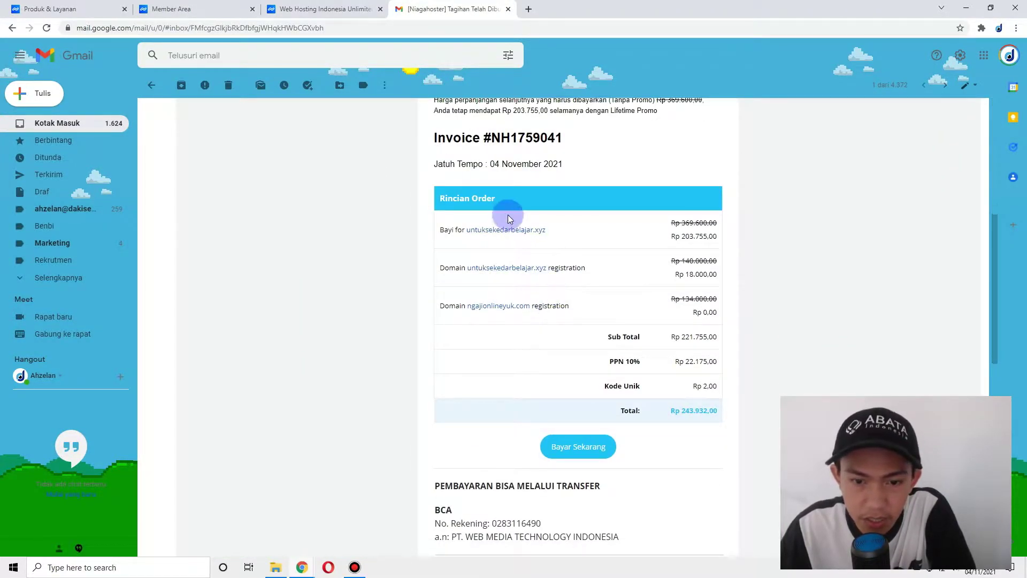
scroll(465, 150, "down", 5)
scroll(468, 214, "down", 1)
left_click(325, 9)
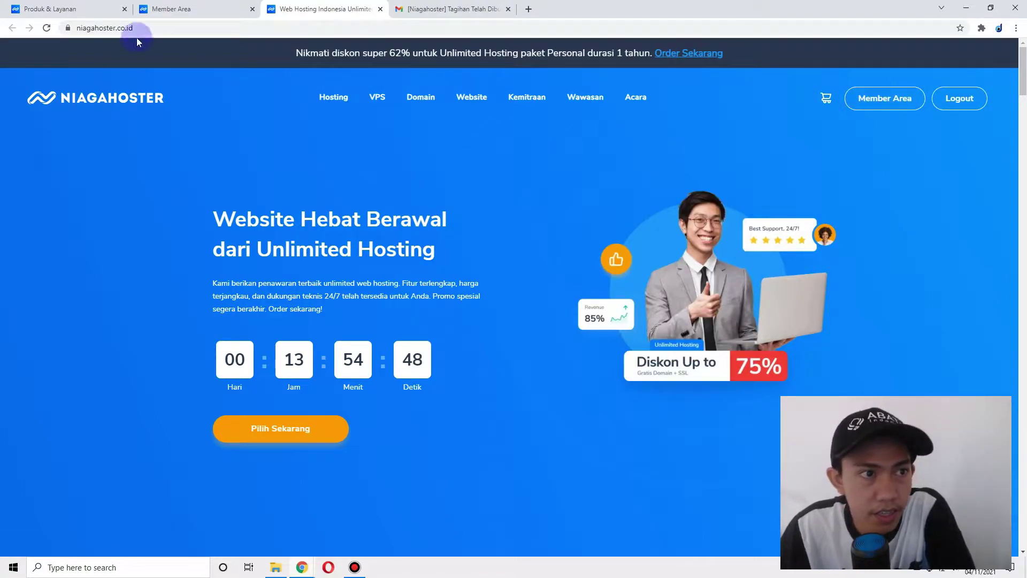
Open Tagihan billing in the Member Area and expand the newest unpaid invoice's item details
left_click(183, 4)
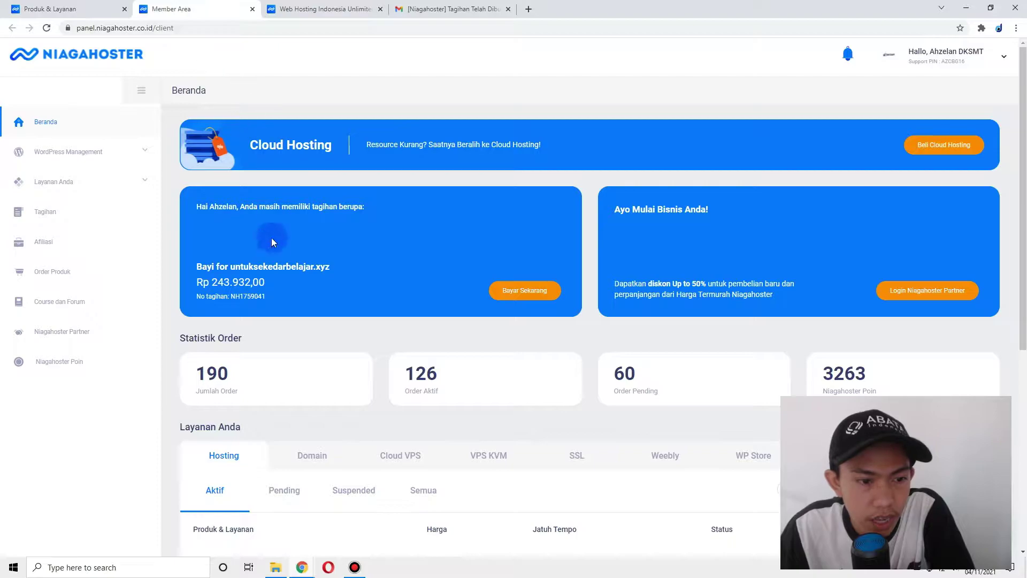
scroll(235, 217, "down", 2)
scroll(200, 216, "up", 1)
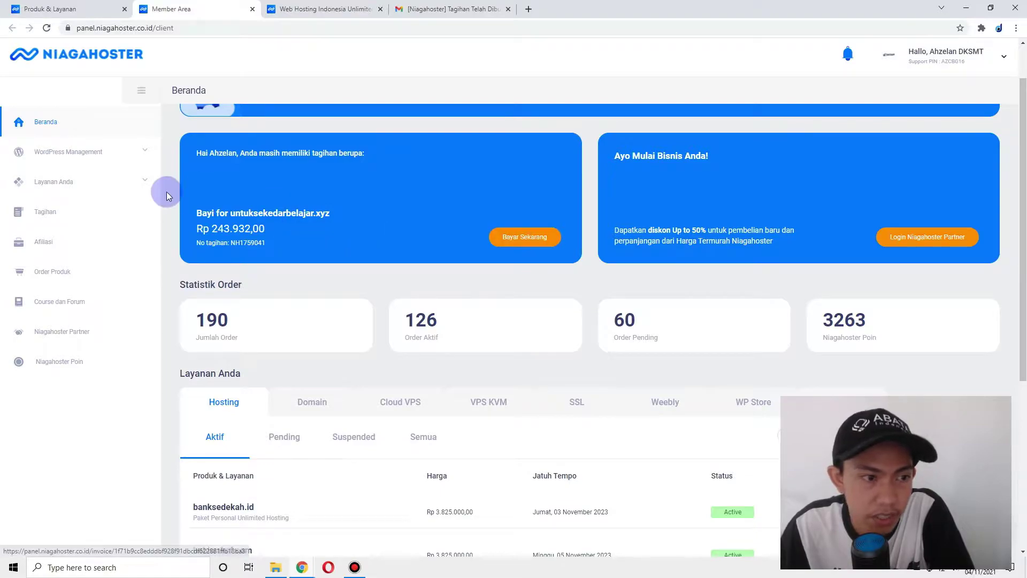
left_click(88, 211)
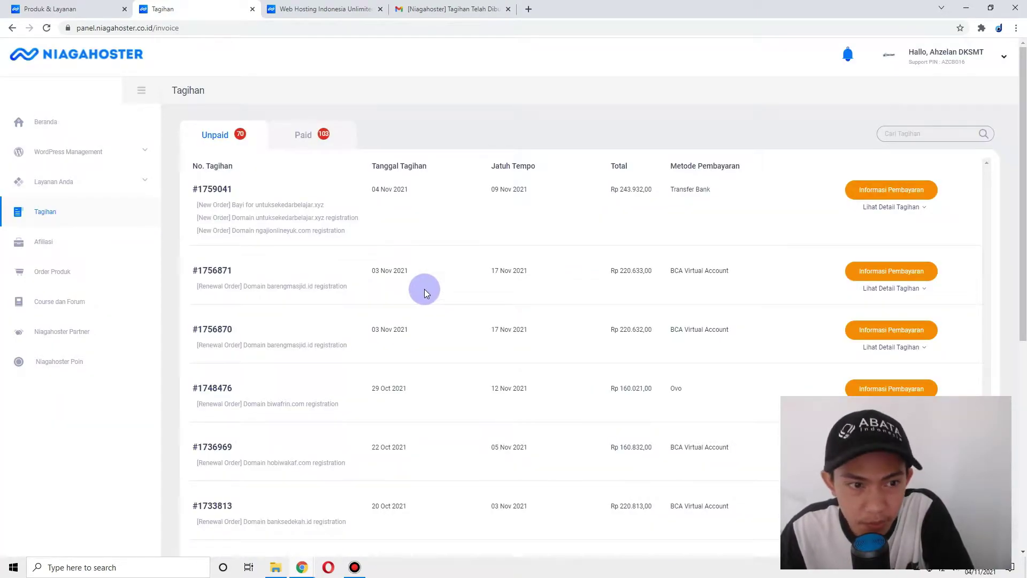
left_click_drag(199, 203, 343, 233)
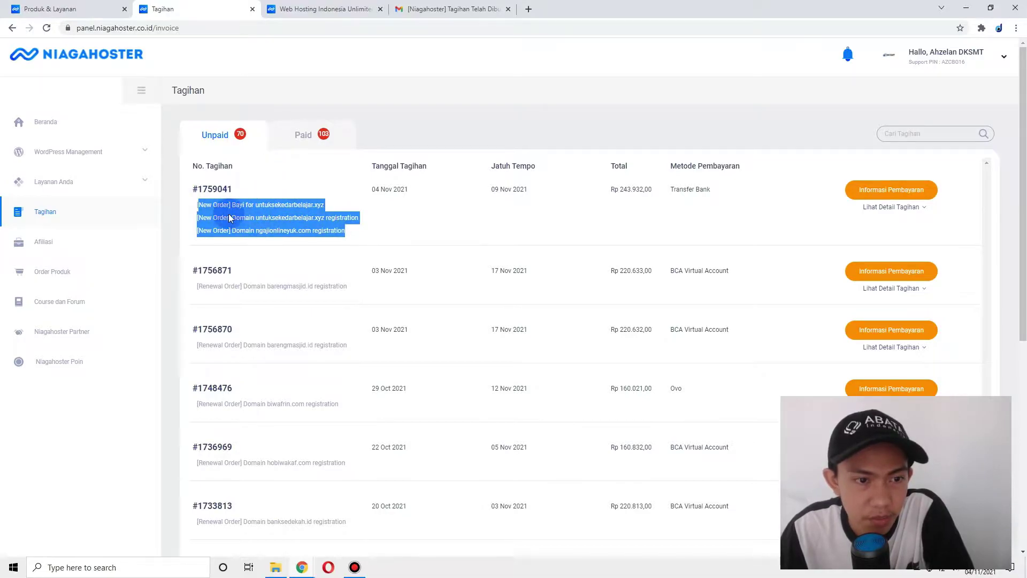
left_click(889, 208)
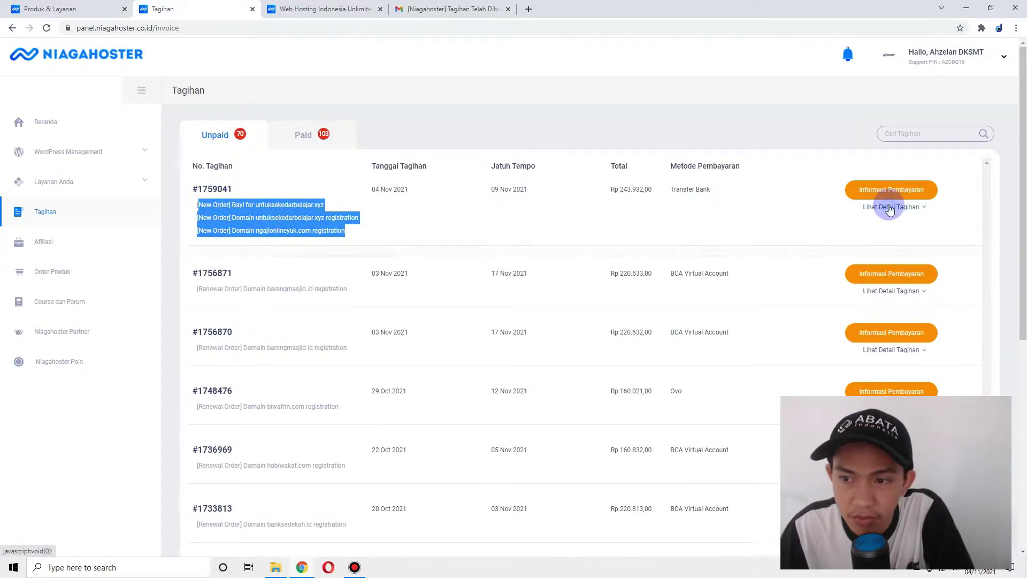
scroll(859, 200, "down", 1)
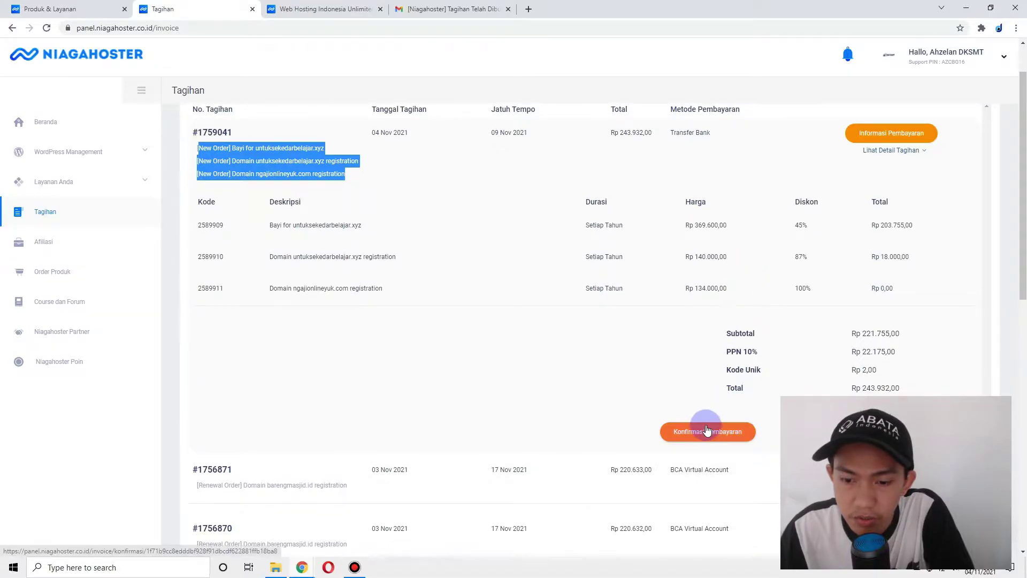
scroll(401, 303, "up", 1)
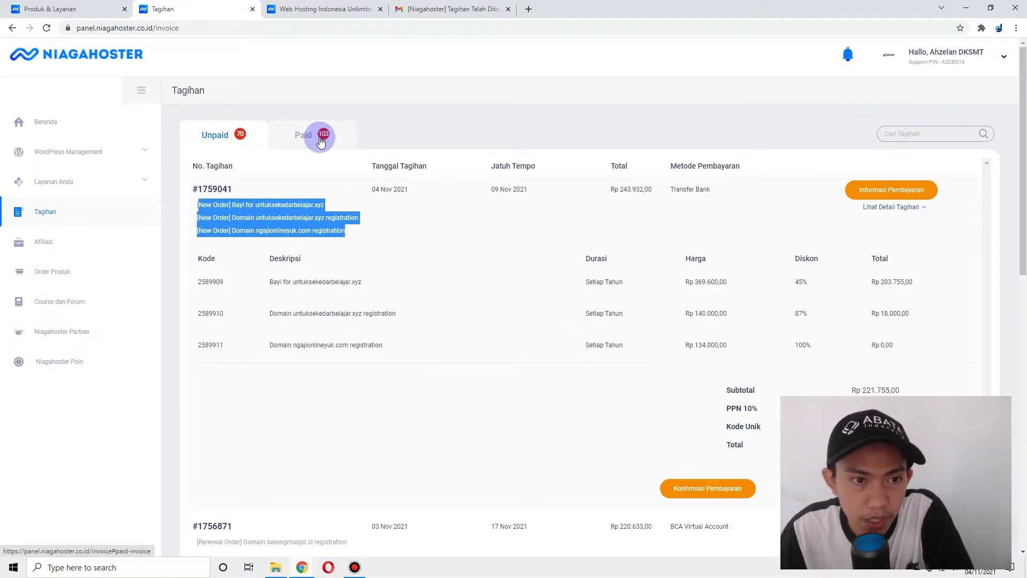
List the 103 paid invoices, expand Layanan Anda, then return to the homepage tab
left_click(321, 139)
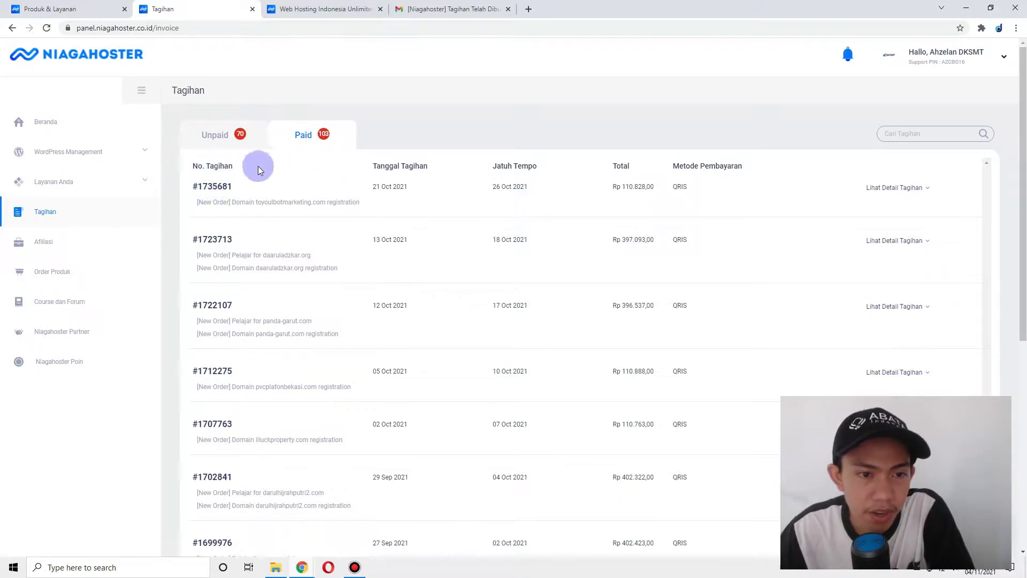
left_click(131, 183)
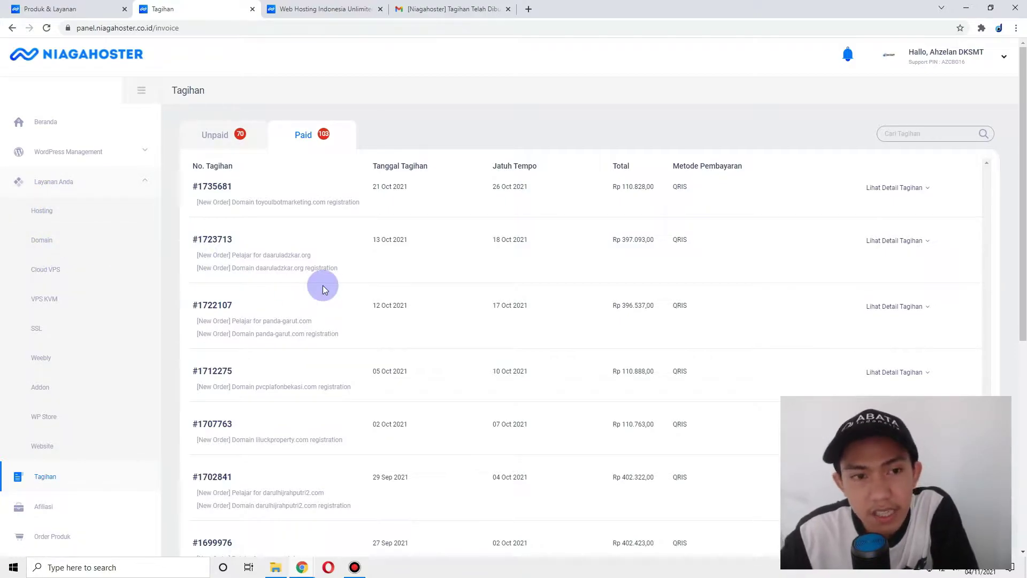
left_click(347, 10)
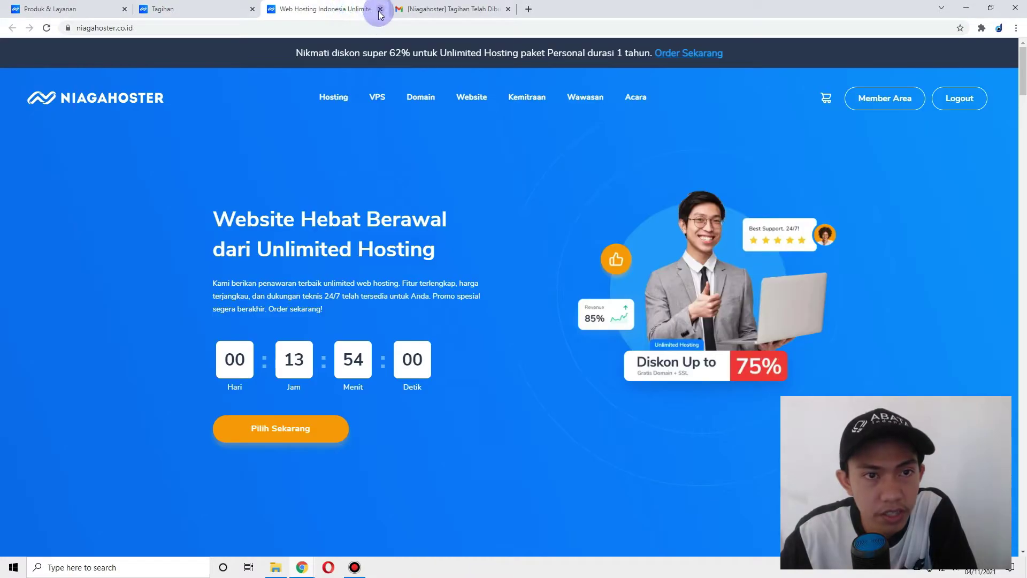
Close the homepage tab and open Kelola Hosting for dksmt.com from Produk & Layanan
left_click(379, 10)
left_click_drag(219, 9, 133, 15)
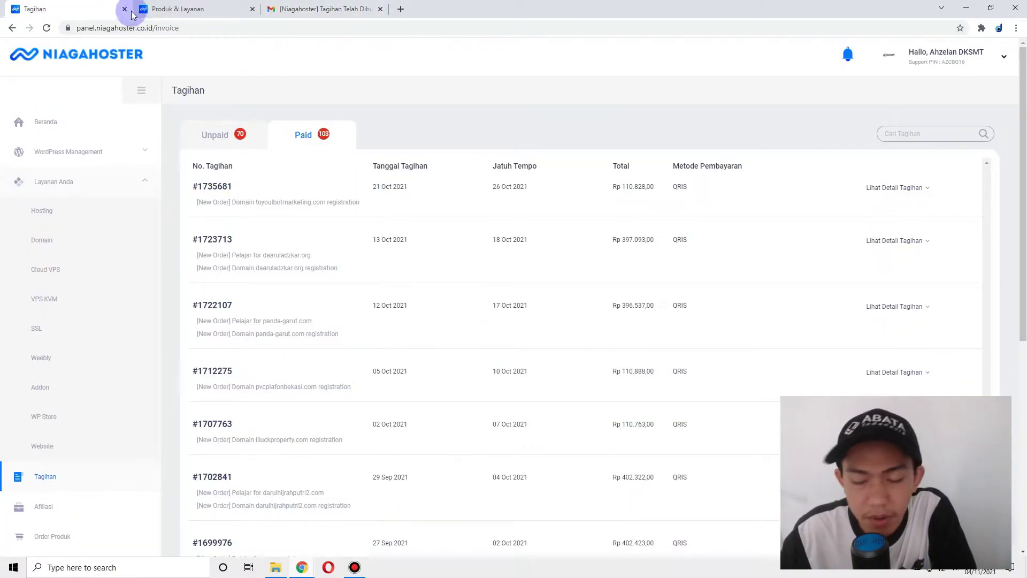
left_click(194, 6)
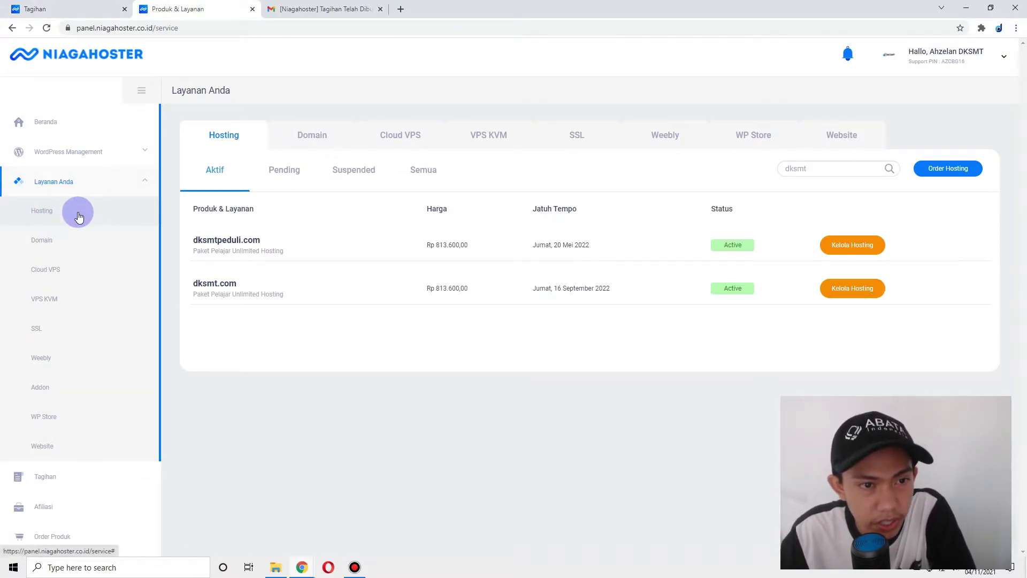
left_click(814, 167)
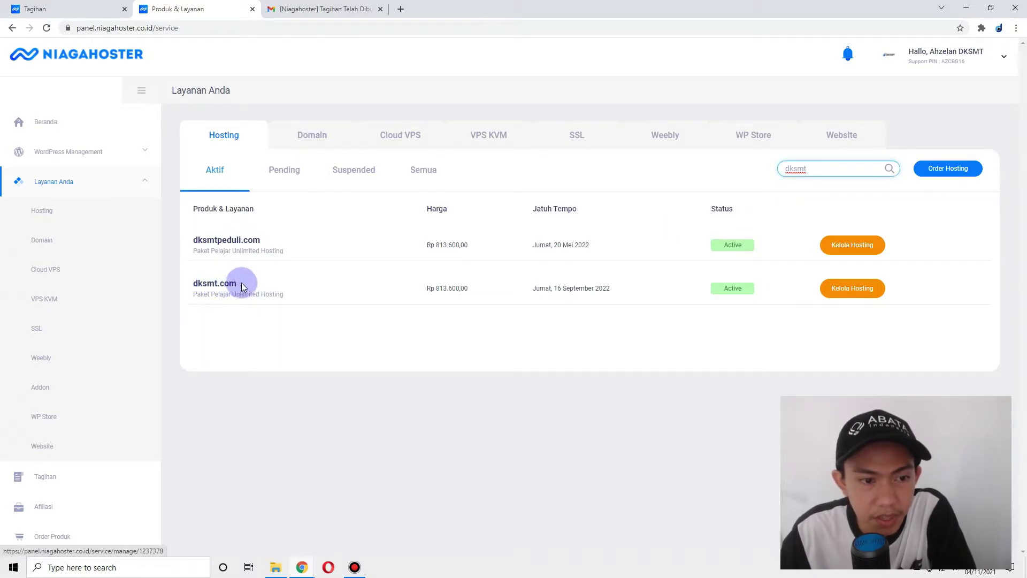
left_click(843, 294)
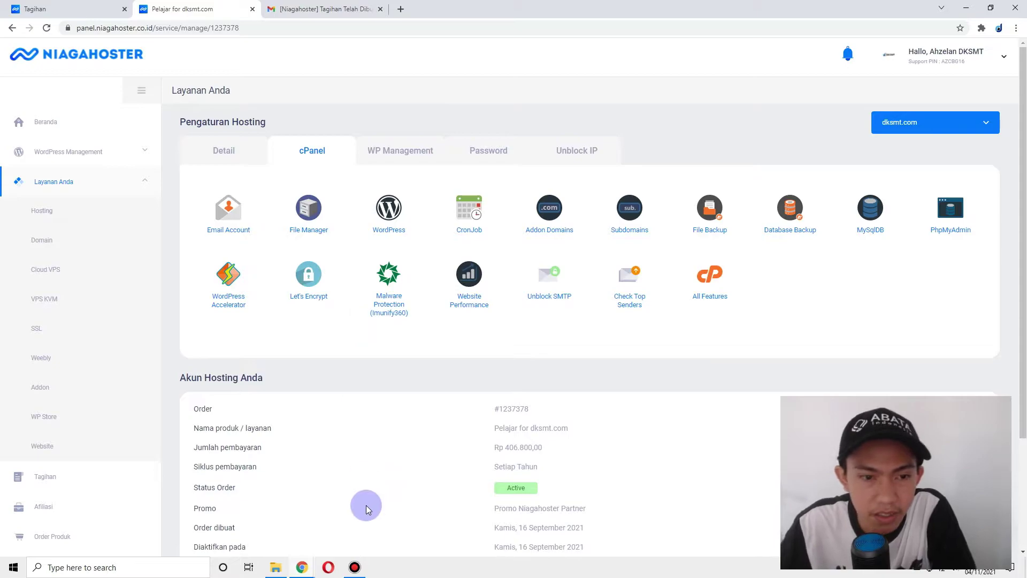
scroll(403, 316, "down", 3)
scroll(387, 309, "up", 3)
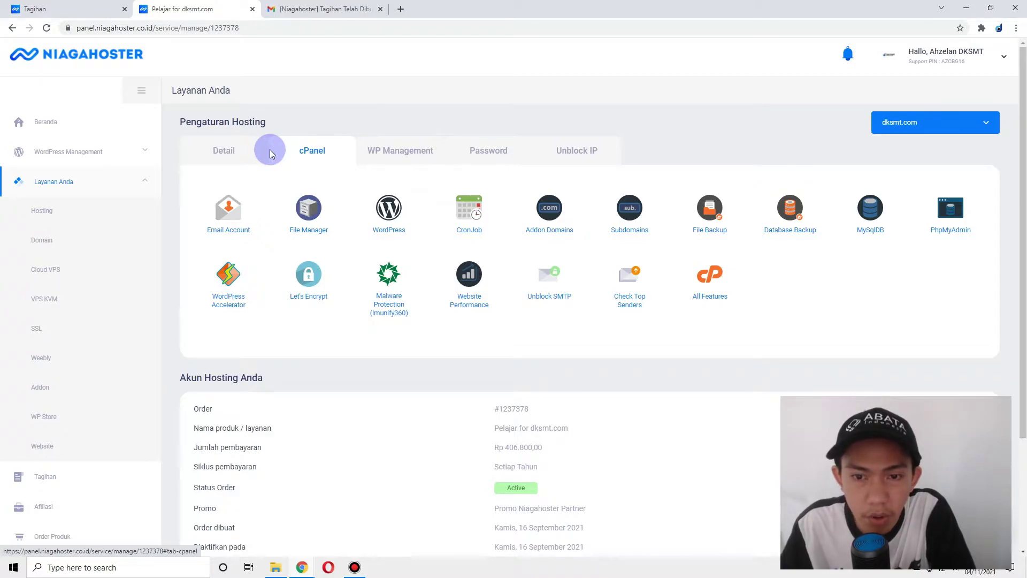
Review the dksmt.com hosting information on the Detail tab
left_click(223, 151)
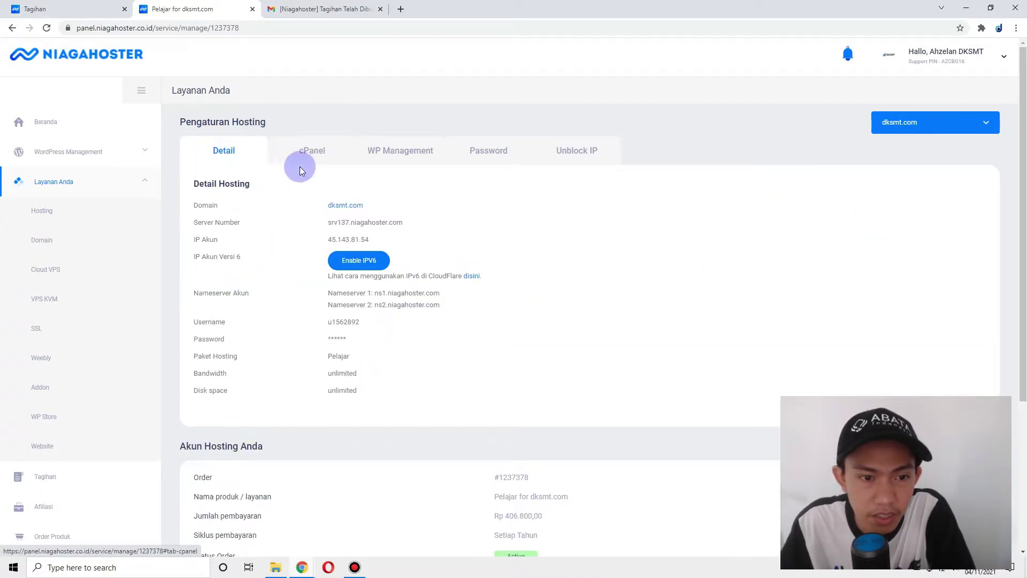
left_click_drag(319, 201, 479, 395)
left_click(452, 362)
scroll(505, 294, "down", 4)
scroll(455, 297, "up", 2)
scroll(667, 461, "down", 2)
scroll(475, 358, "up", 4)
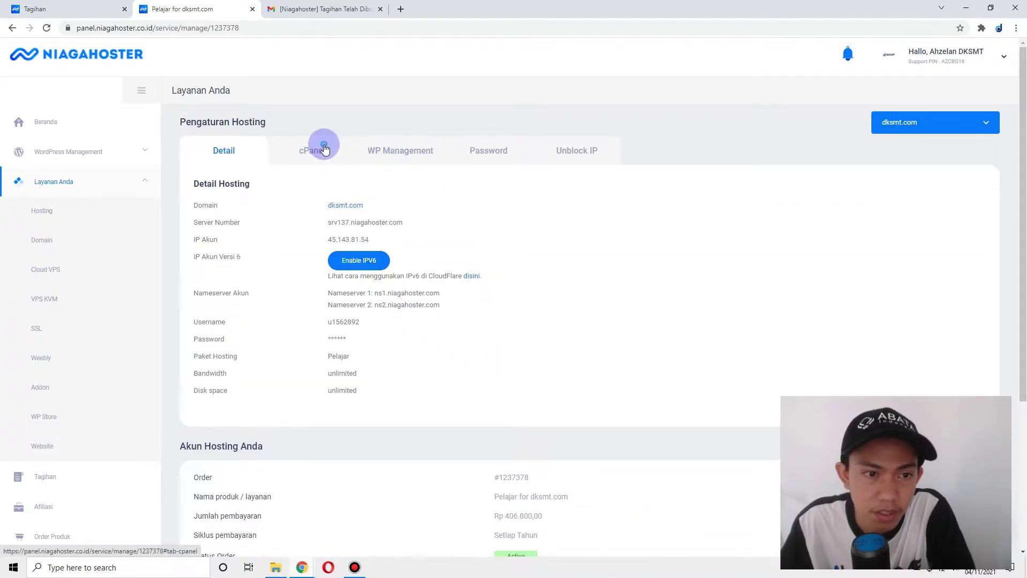
Show dksmt.com's cPanel tools and launch All Features in a new tab
left_click(317, 148)
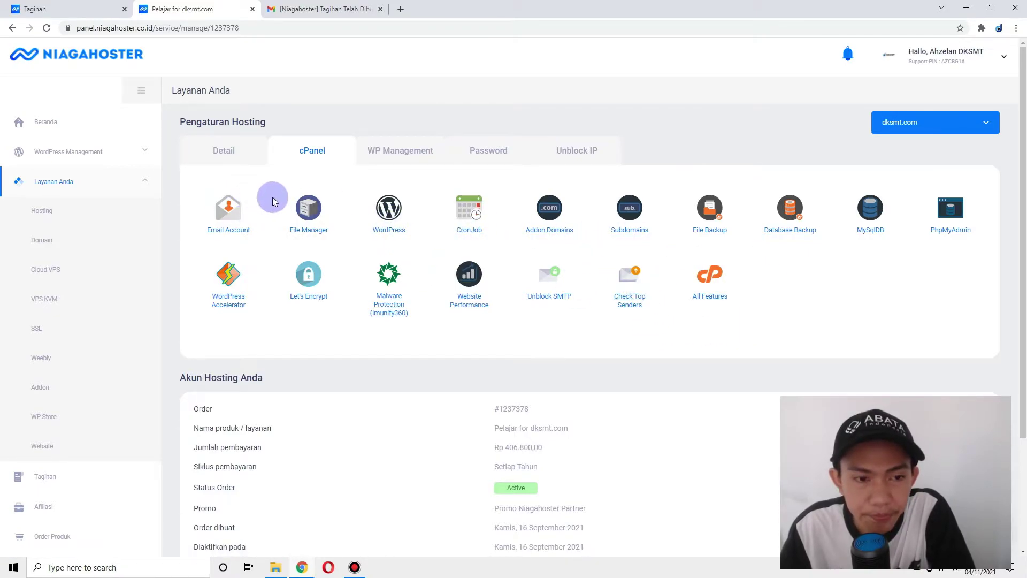
scroll(611, 279, "down", 1)
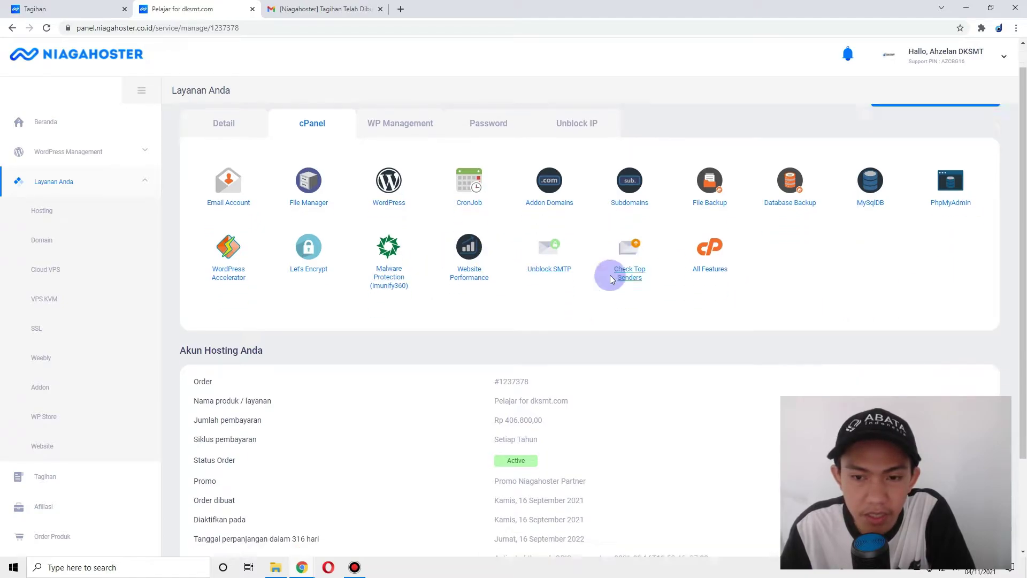
scroll(515, 282, "up", 1)
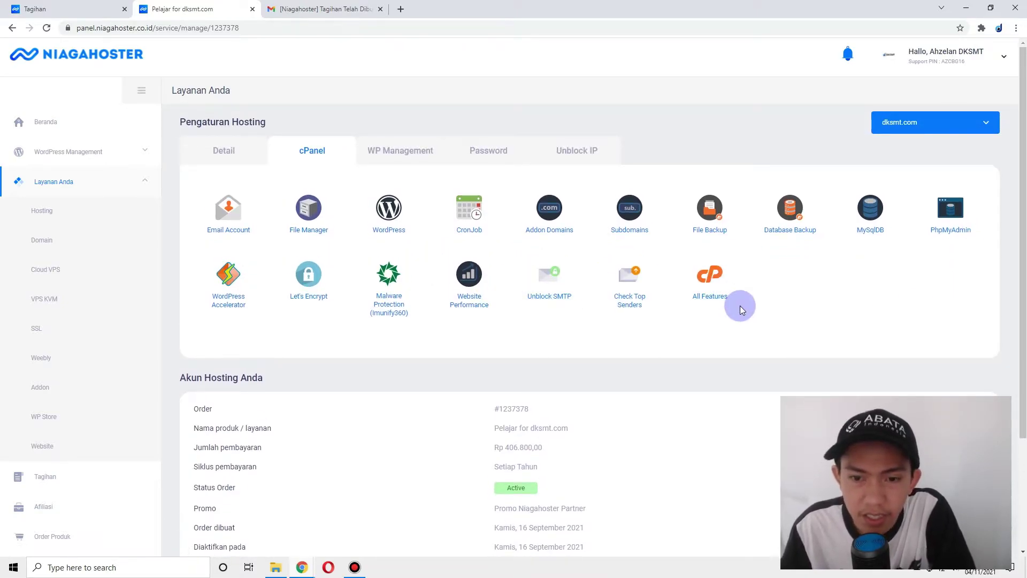
left_click(711, 296)
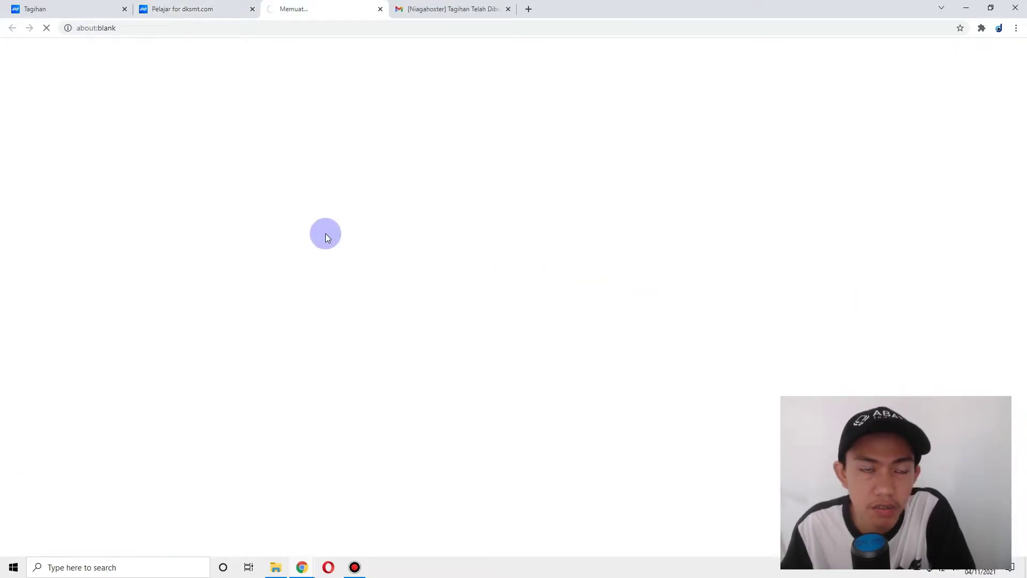
Google 'apa itu cpanel' in a new tab and read the knowledge panel describing cPanel
left_click(528, 9)
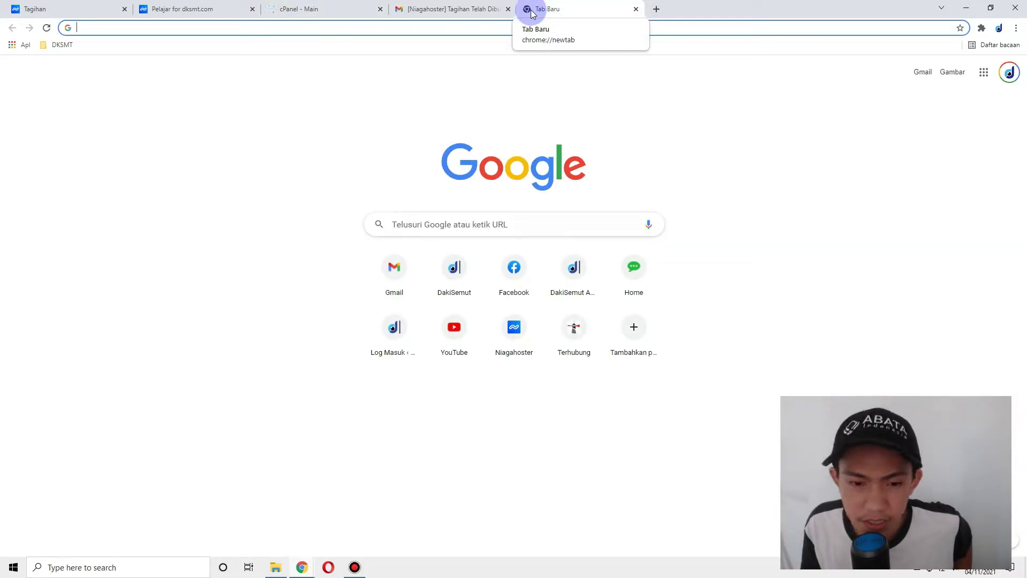
type("apa itu cpanel")
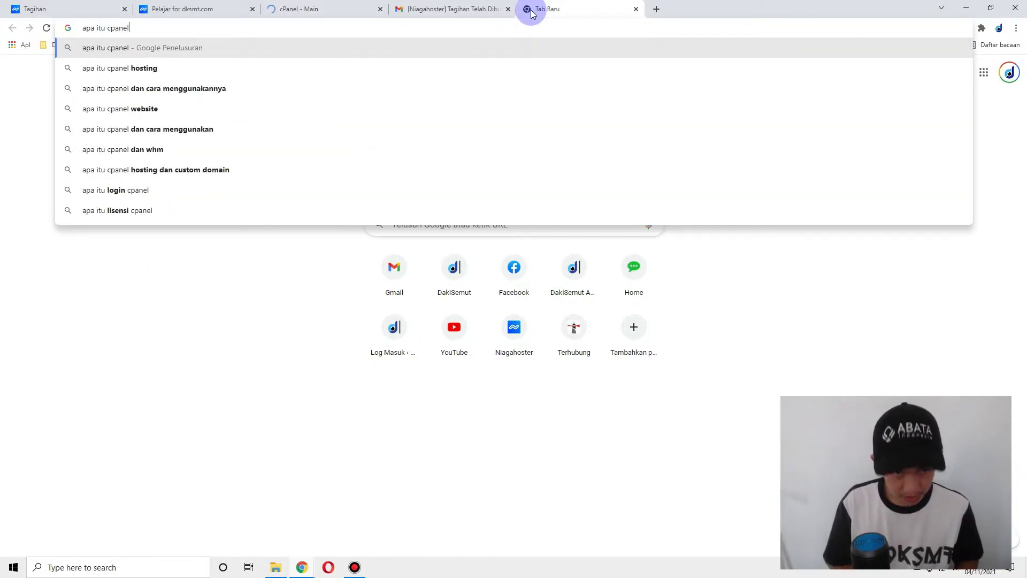
key("Return")
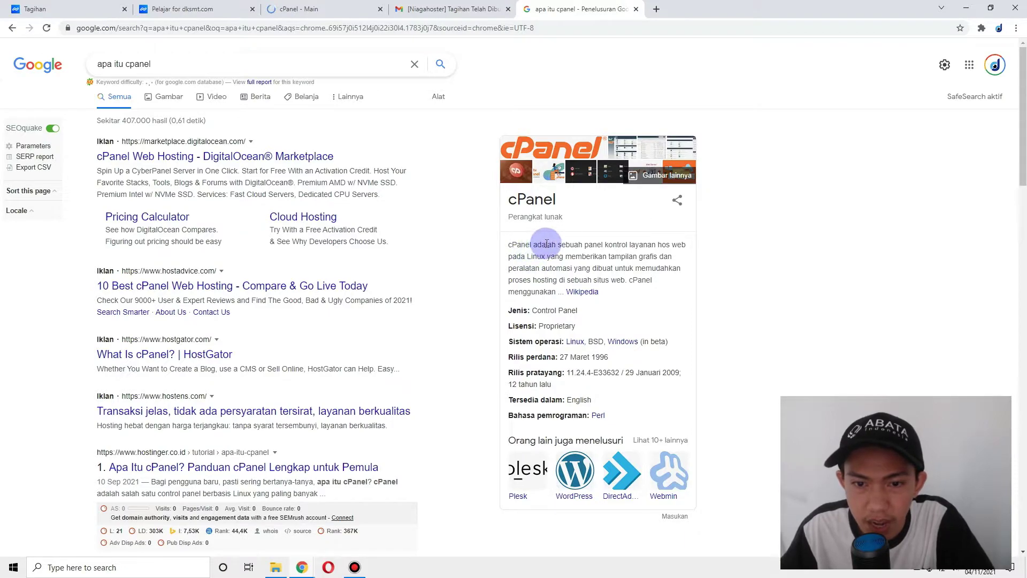
left_click_drag(574, 244, 655, 283)
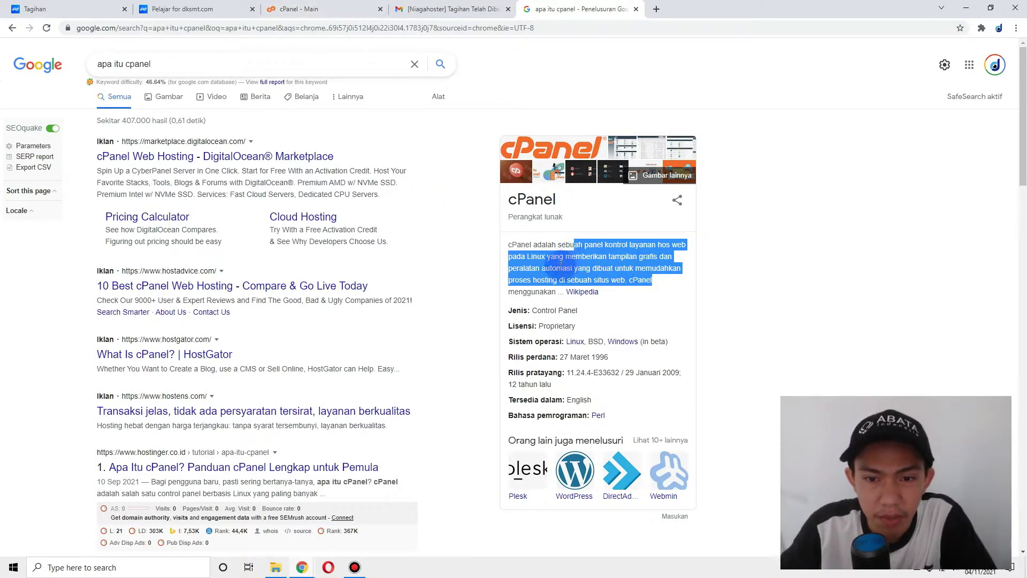
left_click(562, 248)
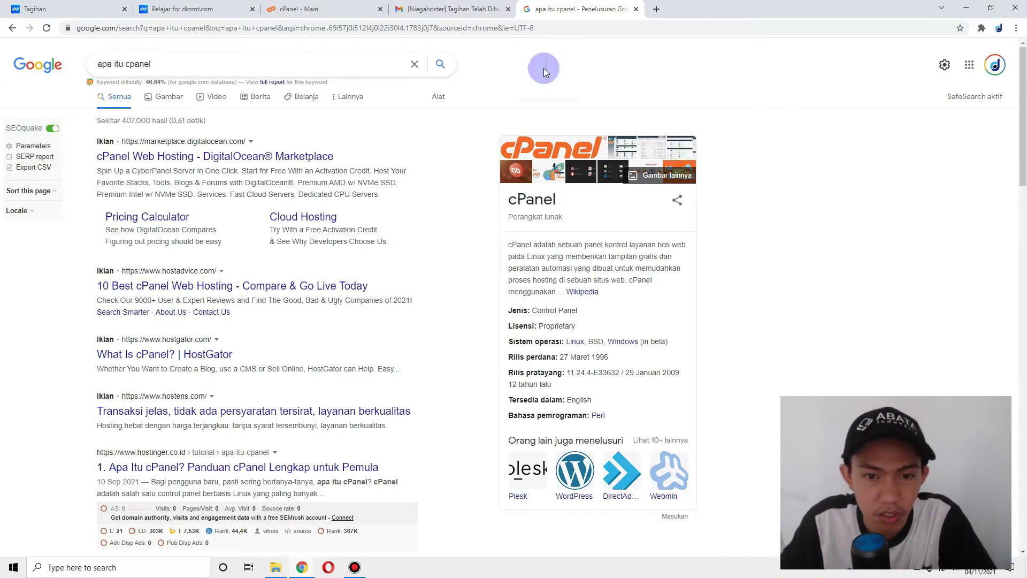
left_click(300, 9)
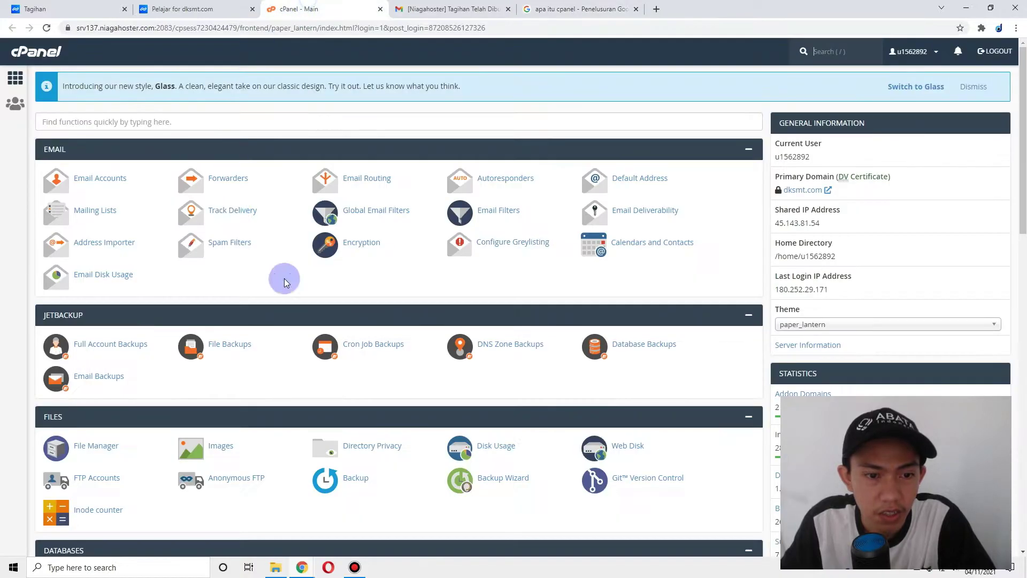
scroll(540, 222, "down", 3)
scroll(550, 220, "up", 3)
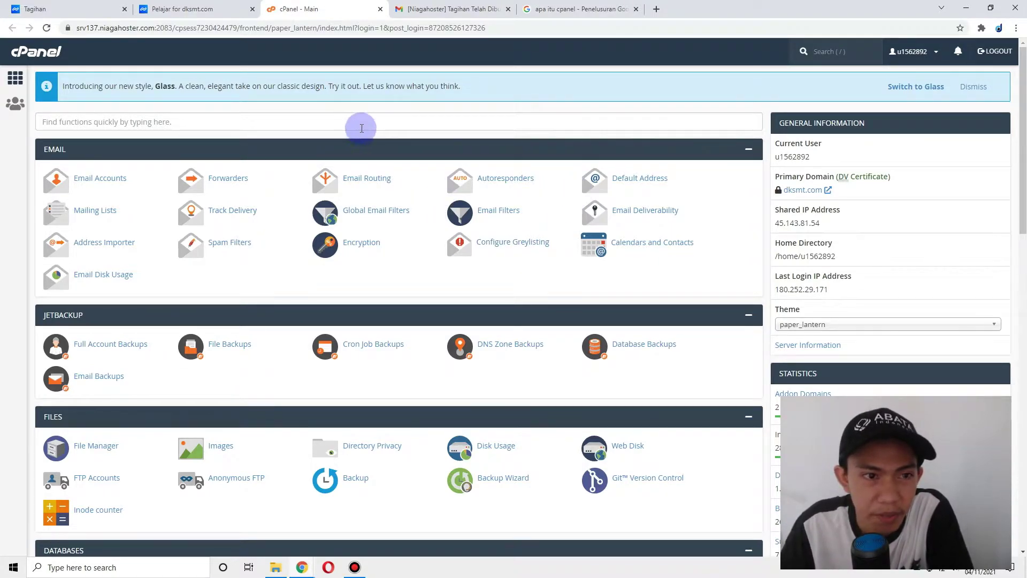
left_click(362, 122)
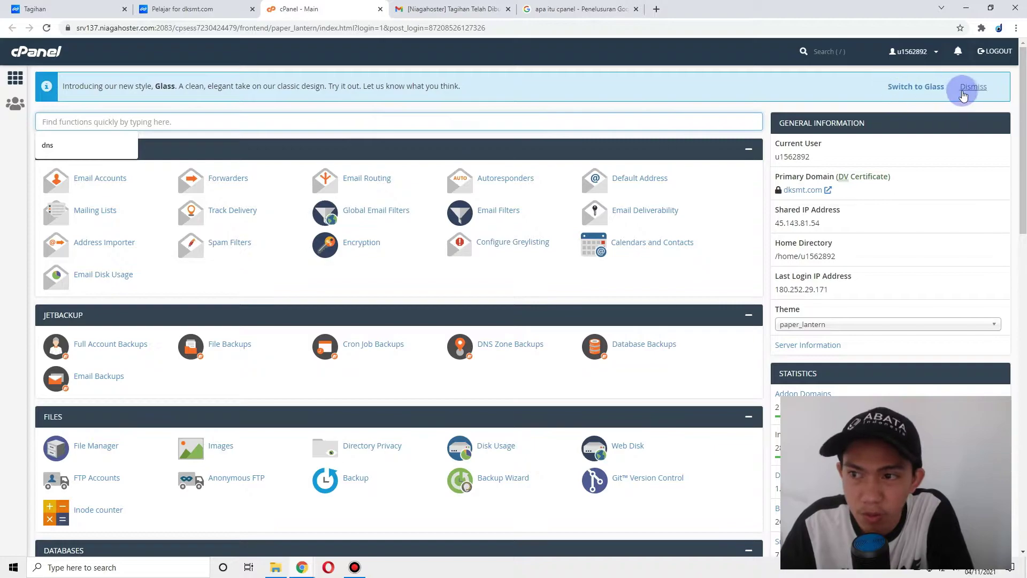
left_click(472, 104)
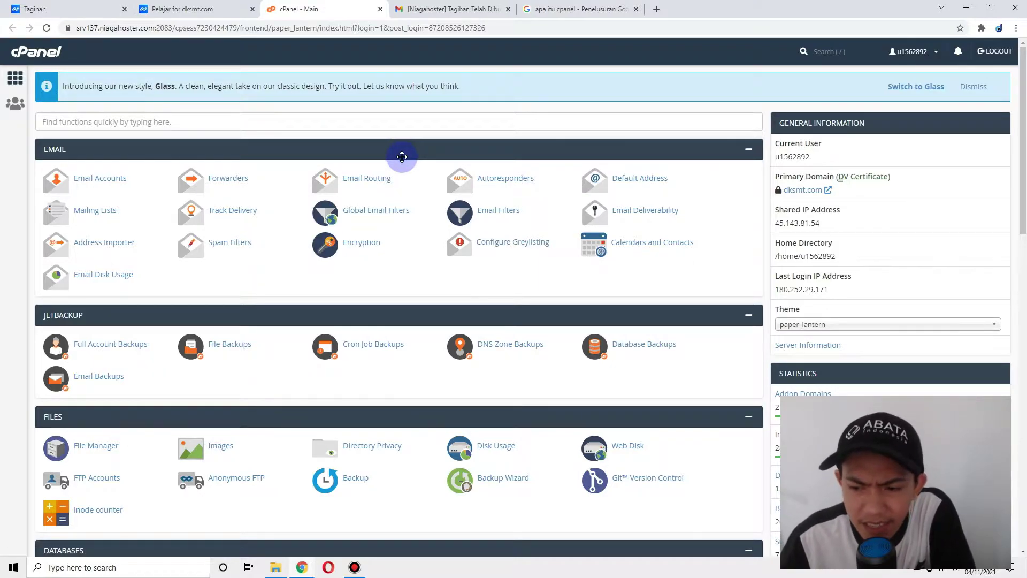
scroll(172, 287, "down", 20)
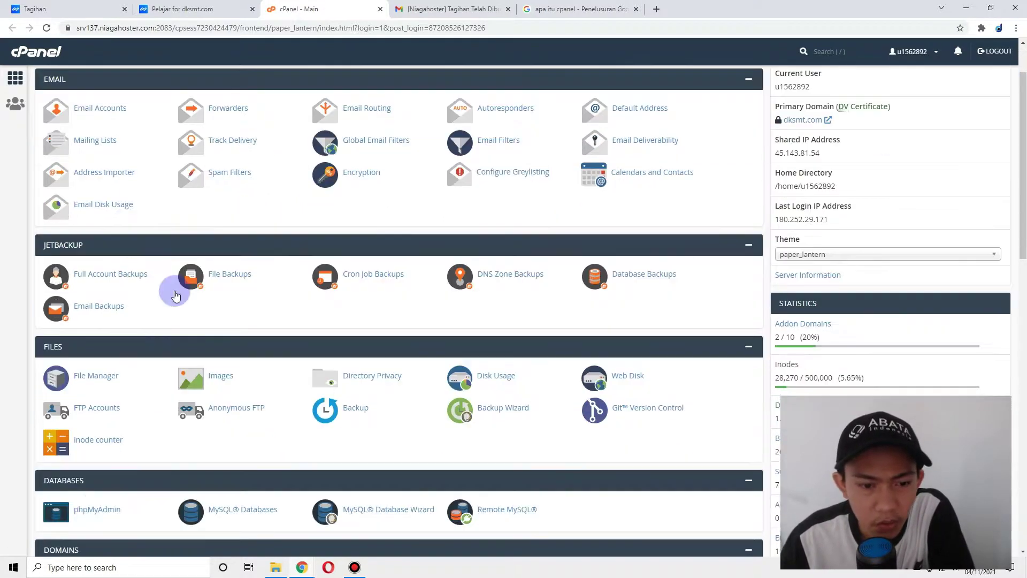
scroll(303, 226, "down", 1)
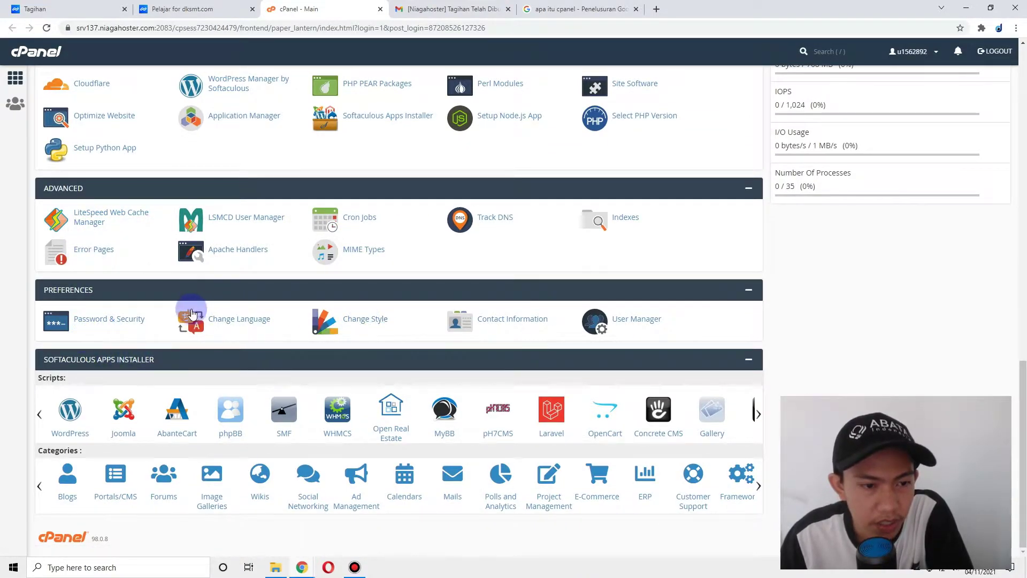
scroll(160, 255, "up", 3)
scroll(229, 229, "up", 15)
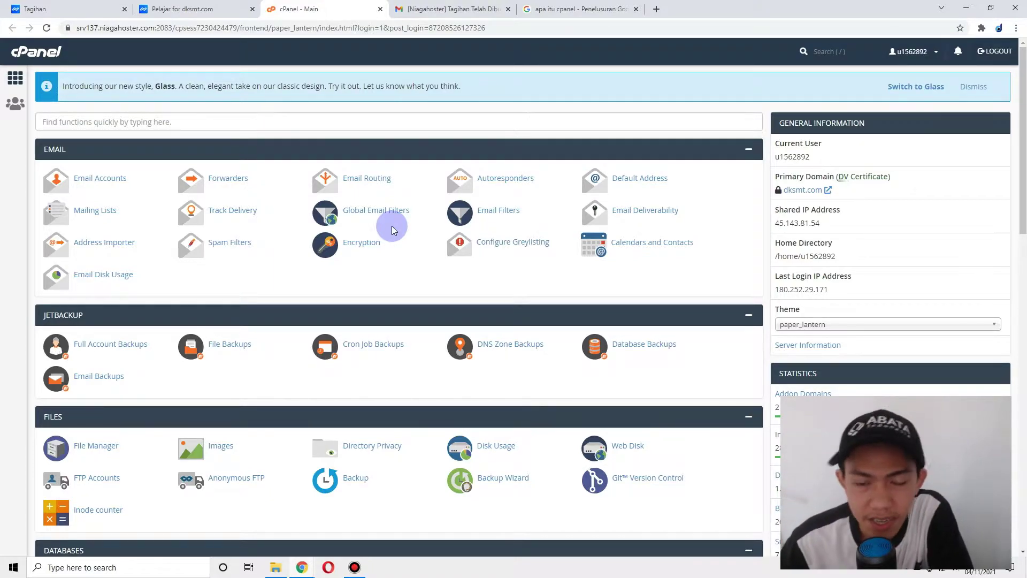
scroll(393, 214, "down", 5)
scroll(394, 183, "up", 5)
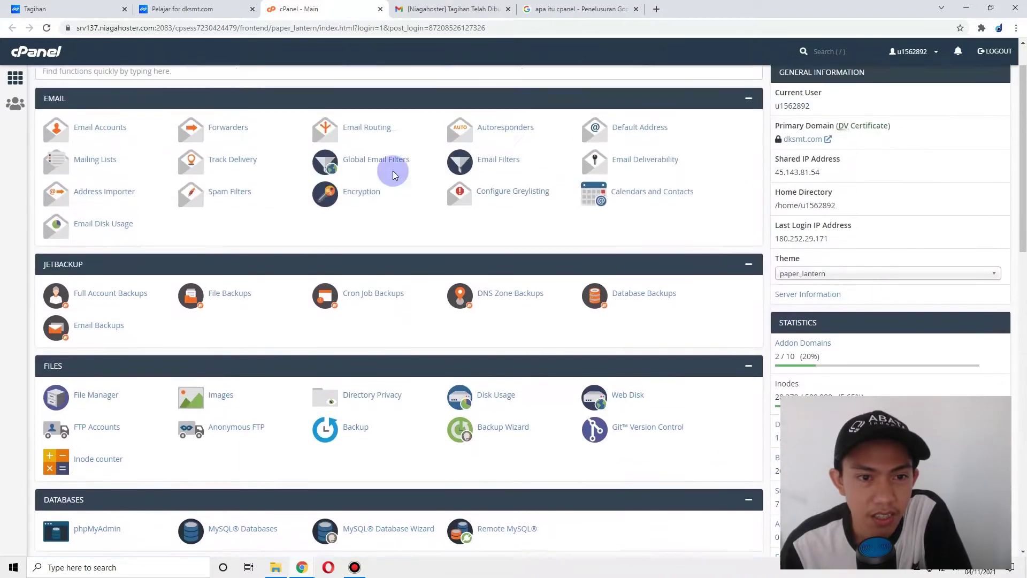
scroll(394, 167, "down", 15)
scroll(394, 171, "up", 13)
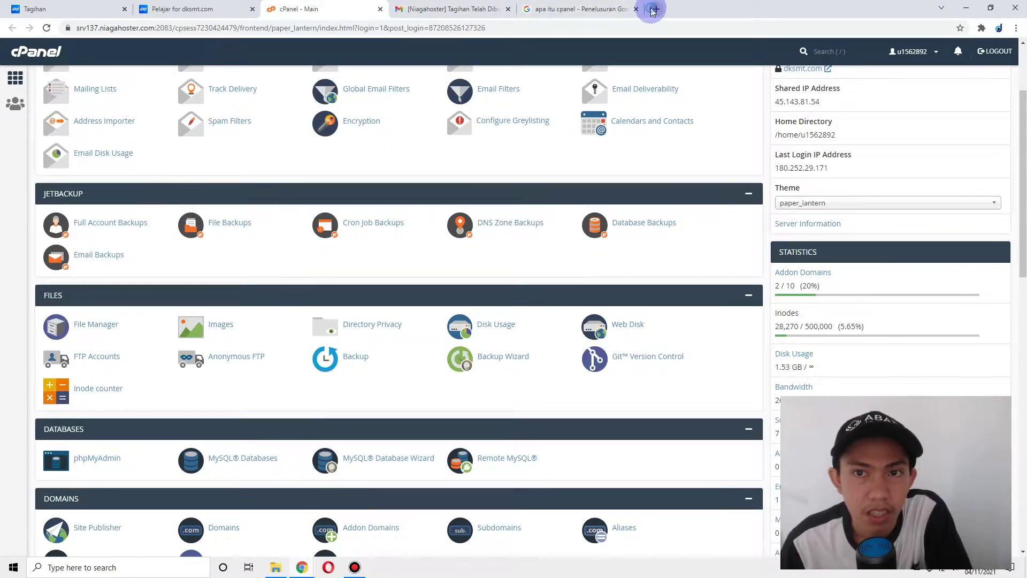
Search Google for 'wordrpess' in a new tab and open the id.wordpress.org result
left_click(655, 9)
type("wor")
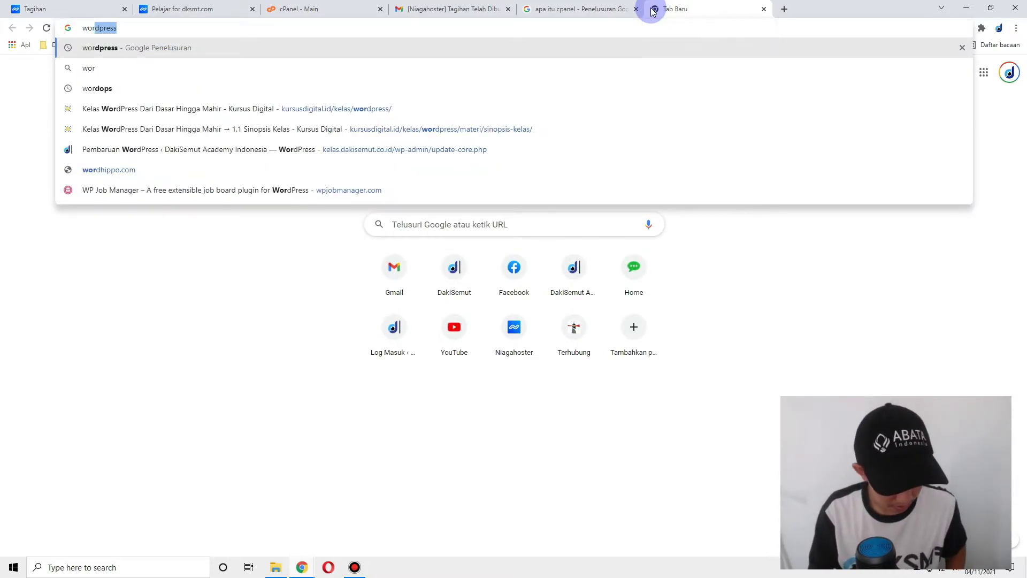
type("drpess")
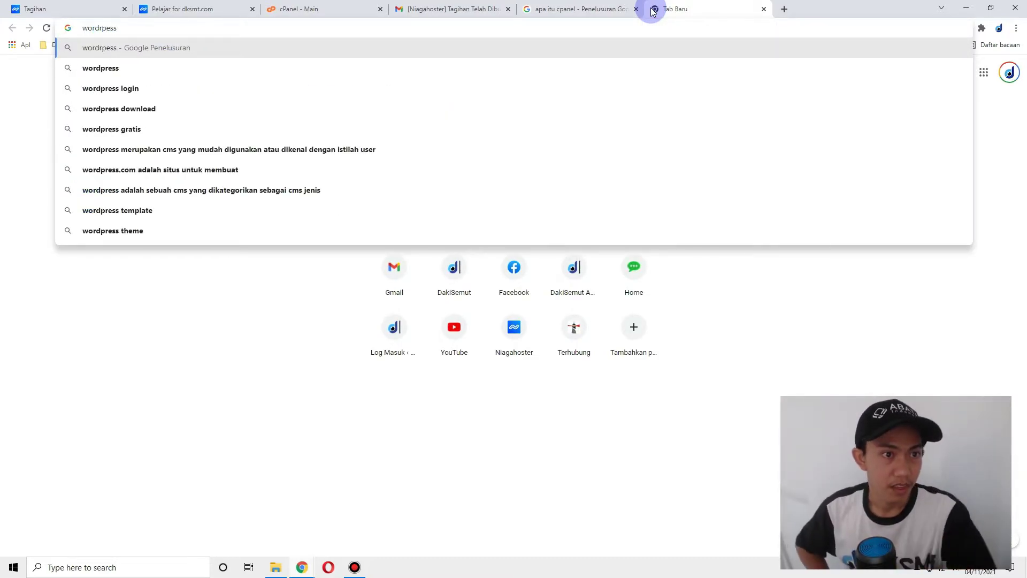
key("Return")
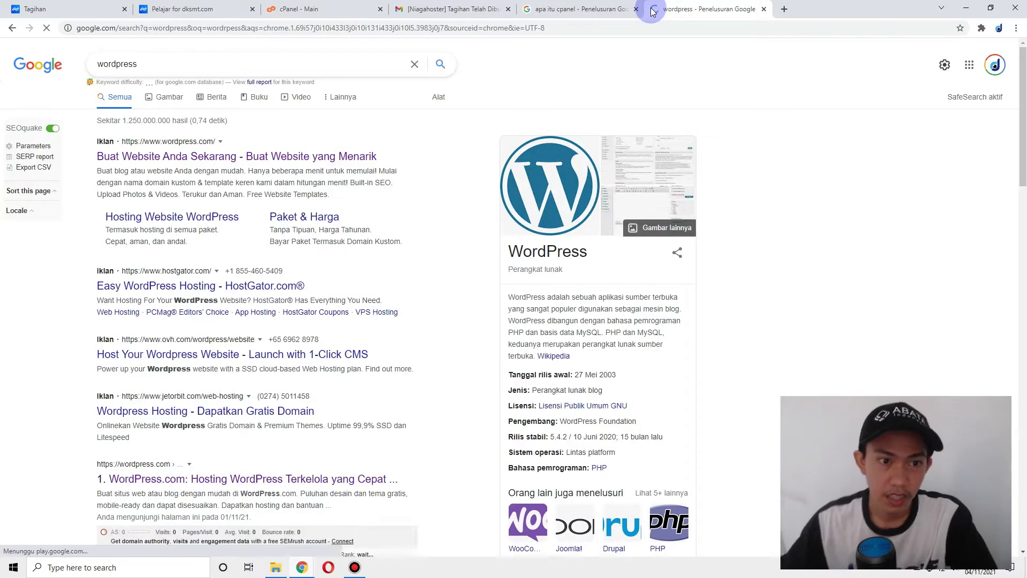
scroll(337, 214, "down", 4)
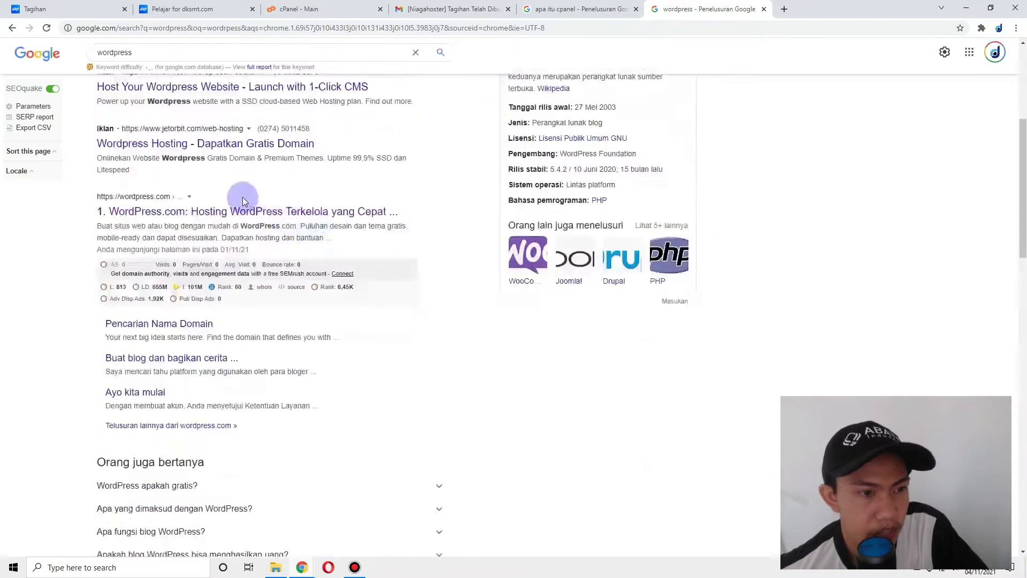
scroll(230, 211, "down", 4)
scroll(235, 300, "down", 4)
left_click(228, 293)
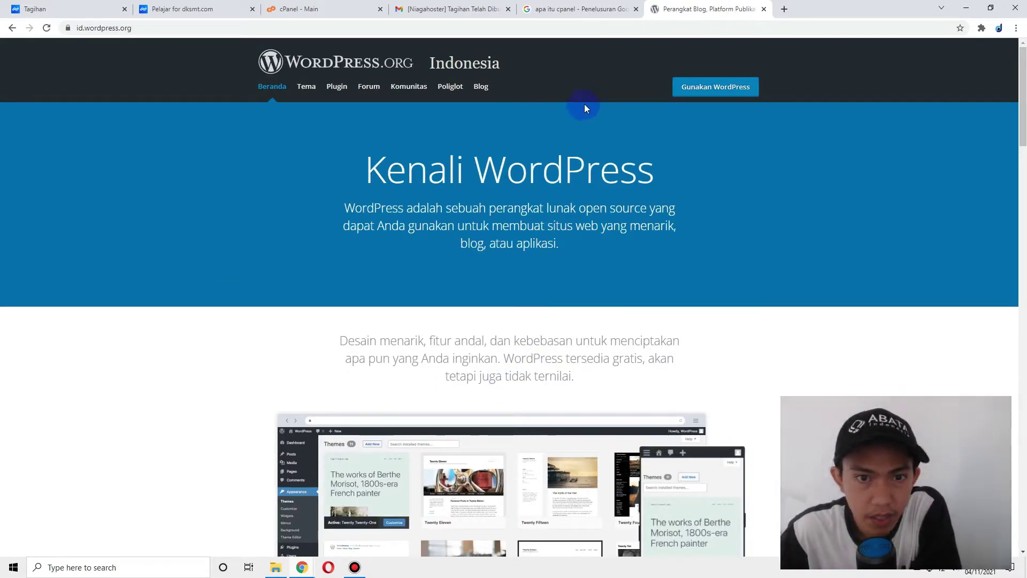
Download WordPress 5.8.1 from id.wordpress.org, close the Horeee! popup, and return to cPanel
left_click(716, 93)
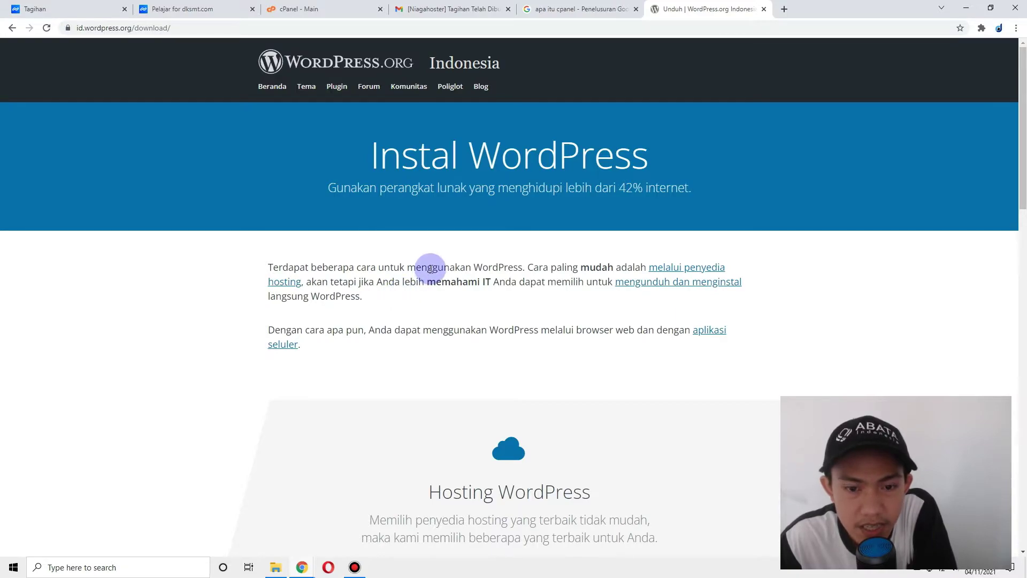
scroll(430, 268, "down", 4)
scroll(425, 209, "down", 3)
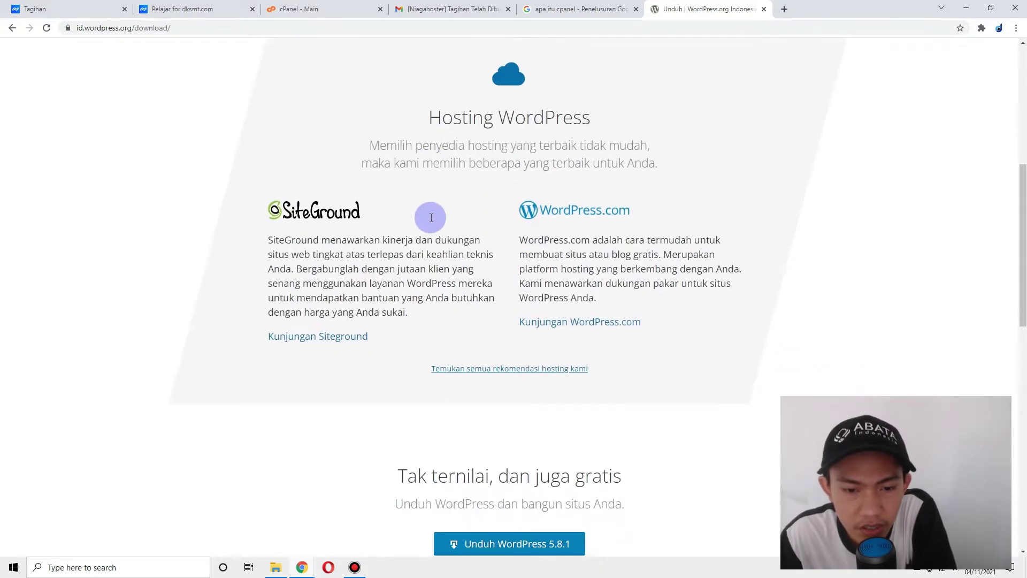
scroll(436, 225, "down", 3)
left_click(519, 383)
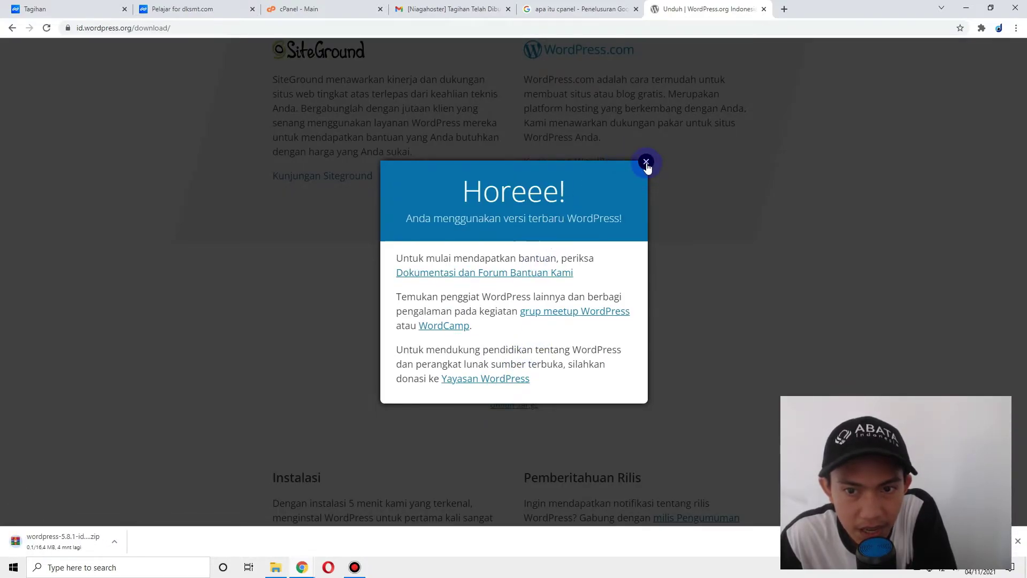
left_click(646, 162)
left_click(299, 9)
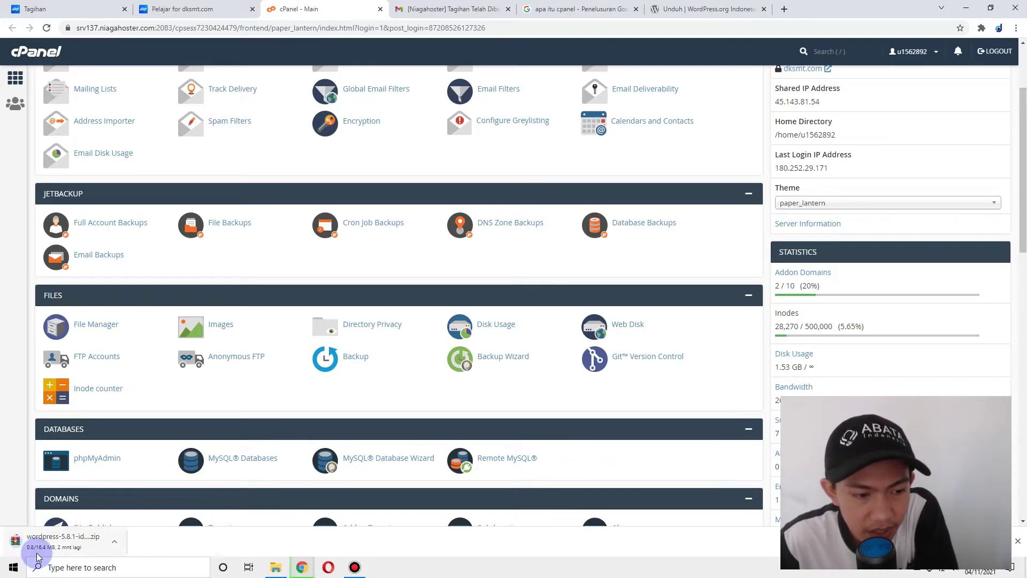
Check the WordPress download and the Niagahoster payment email, then return to cPanel
scroll(207, 290, "up", 3)
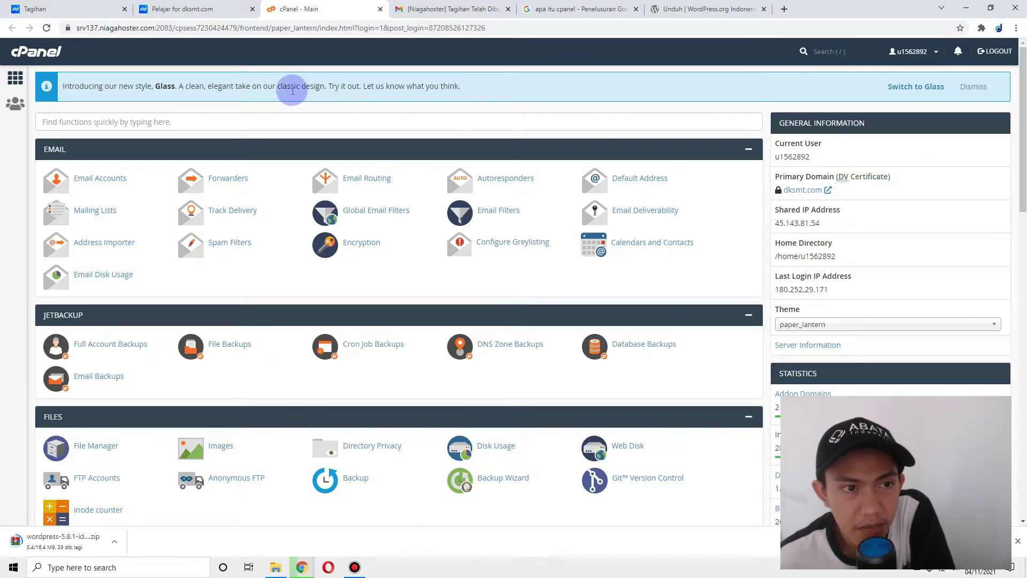
left_click(717, 10)
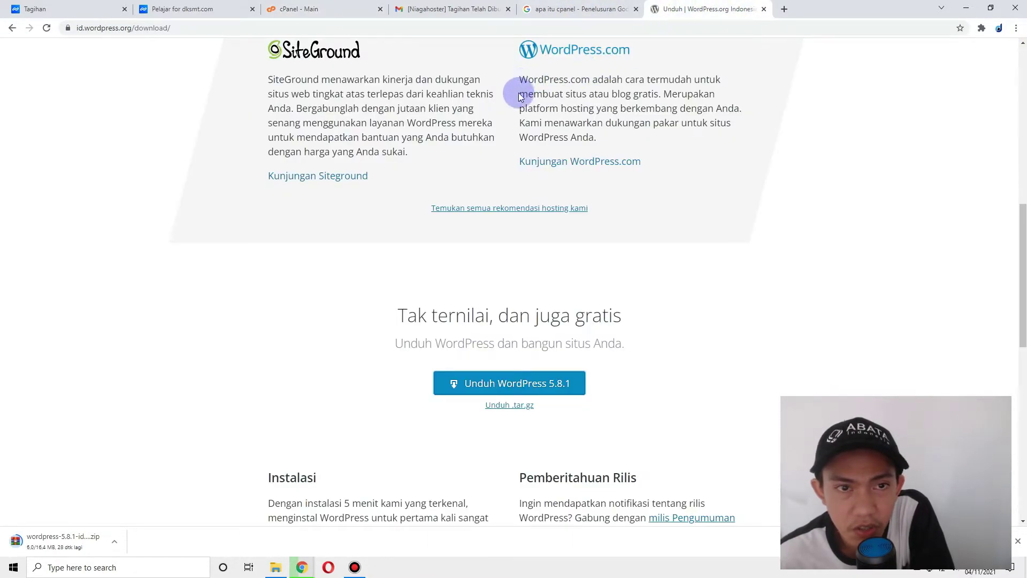
left_click(502, 6)
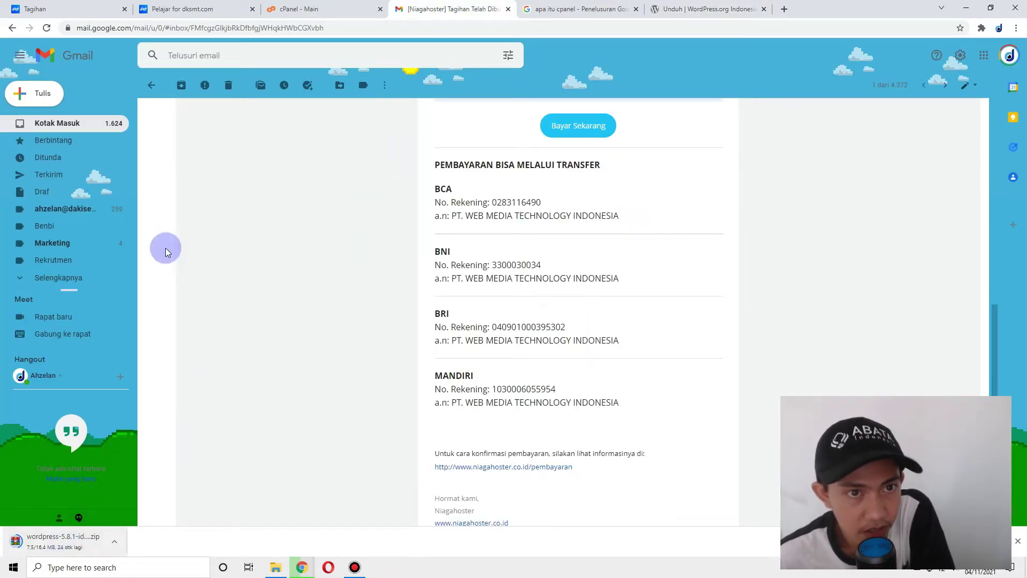
left_click(321, 9)
Filter the cPanel functions by 'file' and open File Manager
scroll(97, 428, "down", 2)
scroll(161, 348, "up", 2)
left_click(164, 122)
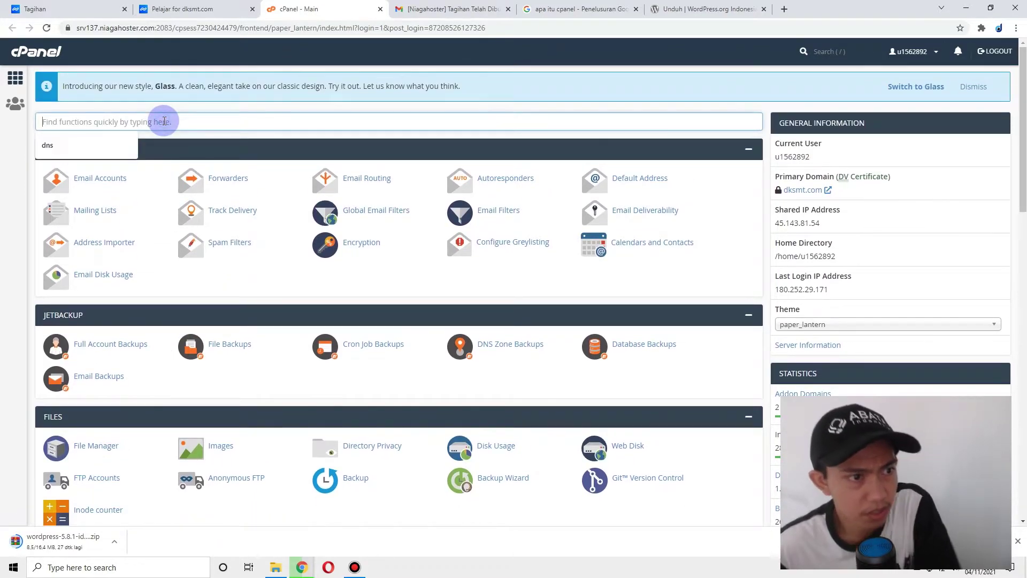
type("file")
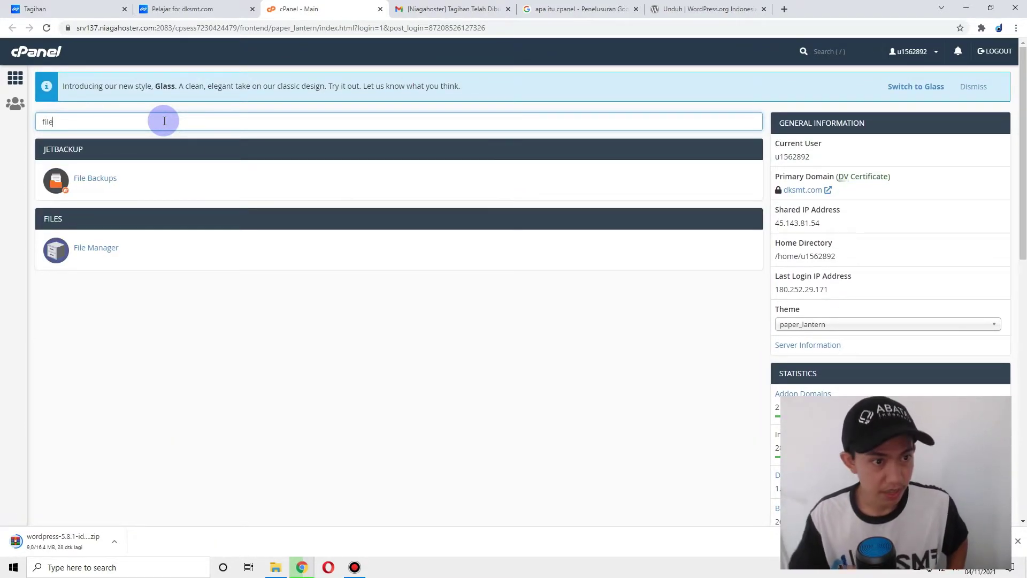
left_click(73, 256)
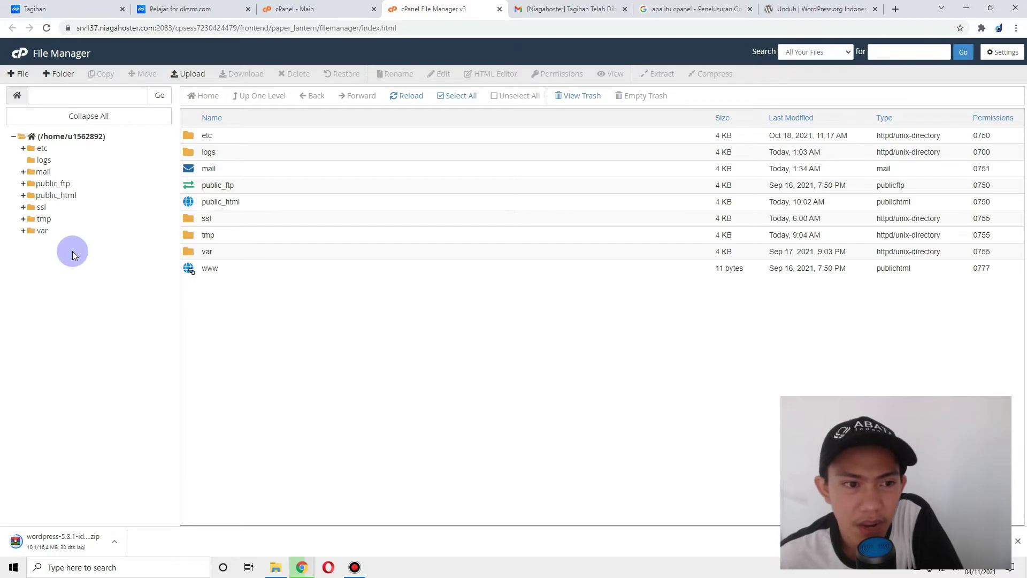
Open public_html, start then cancel a file upload, and check the siakad folder's context menu
left_click(53, 196)
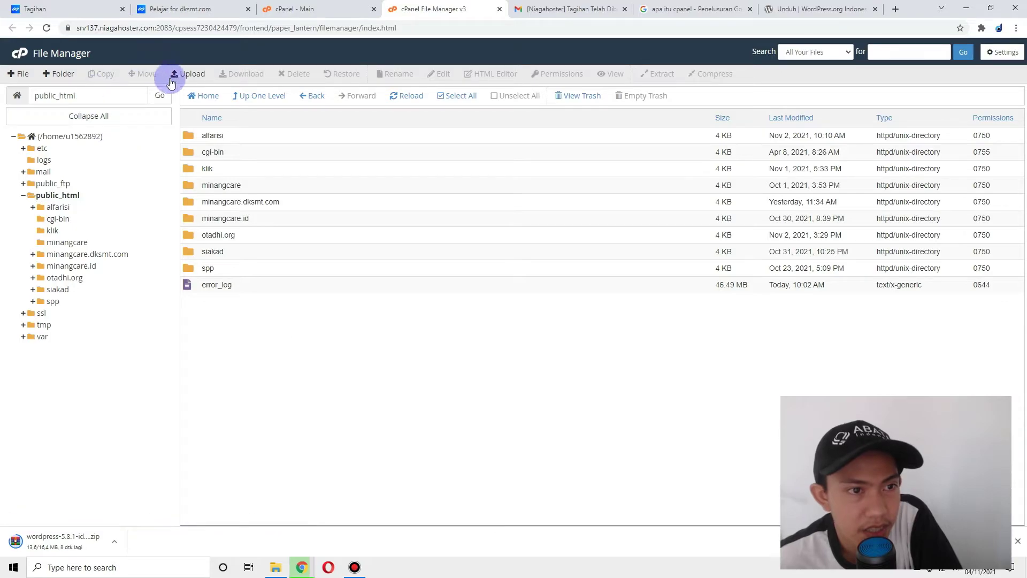
left_click(192, 74)
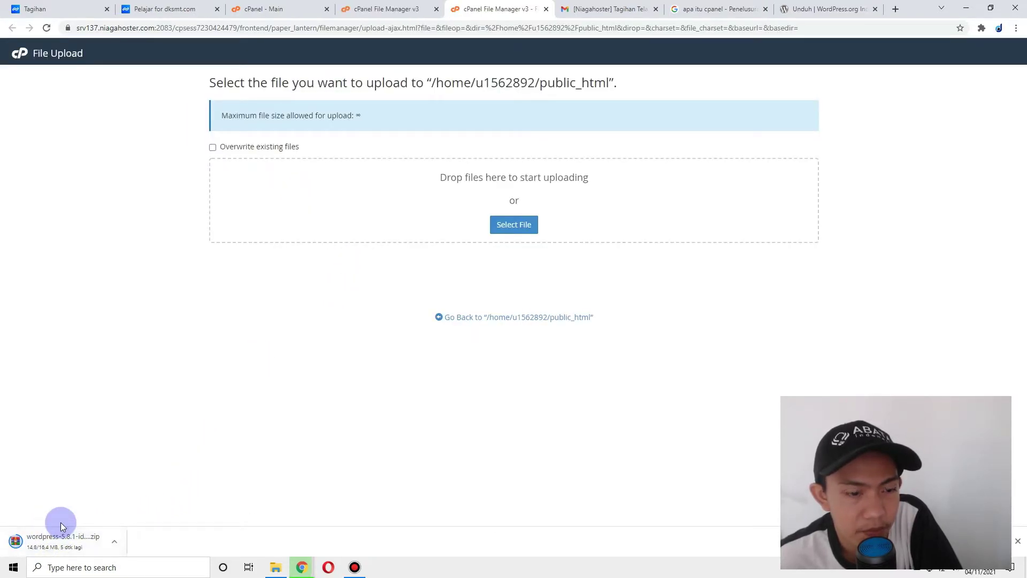
left_click(513, 228)
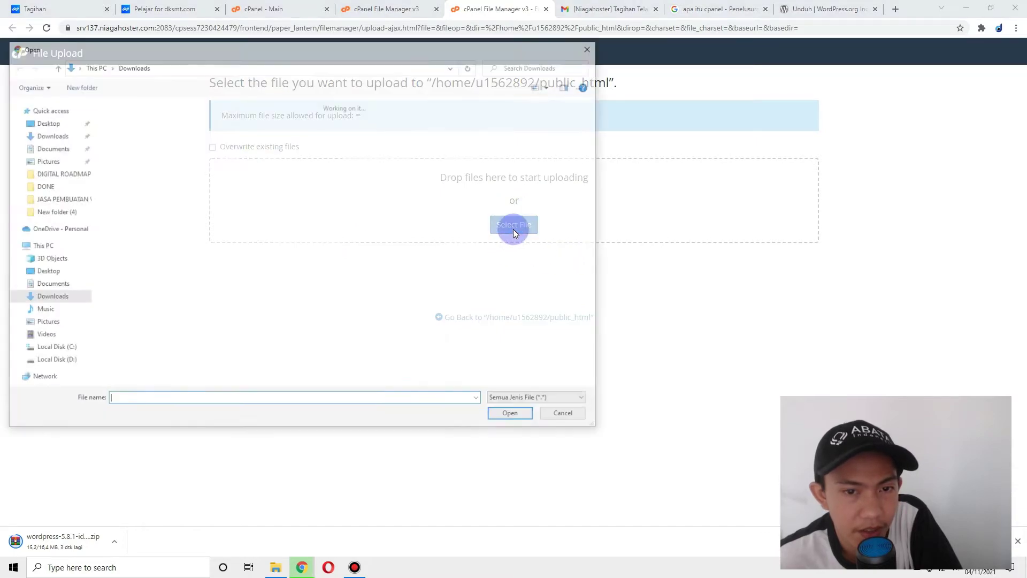
left_click(591, 48)
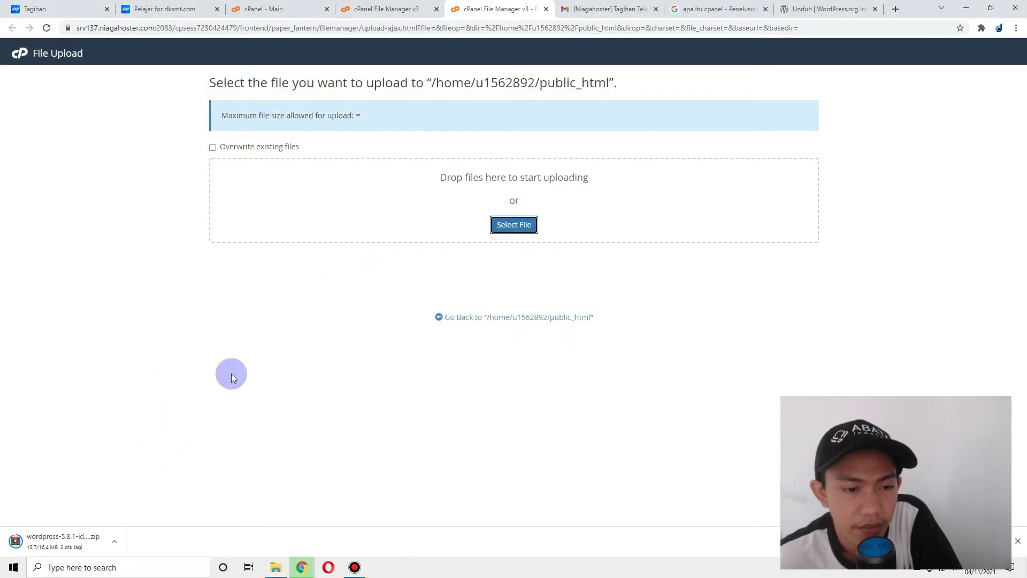
left_click(545, 9)
right_click(235, 259)
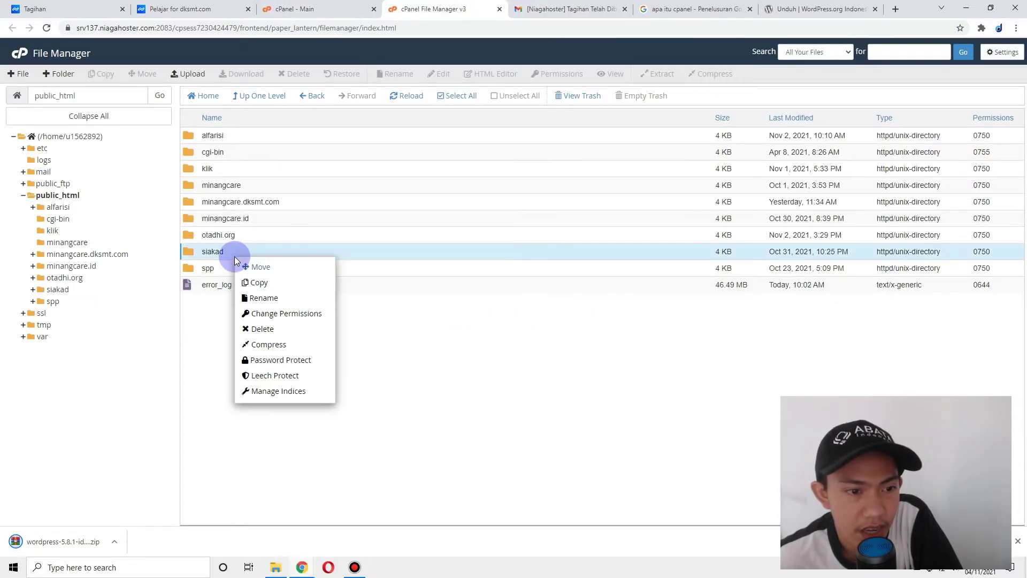
left_click(205, 336)
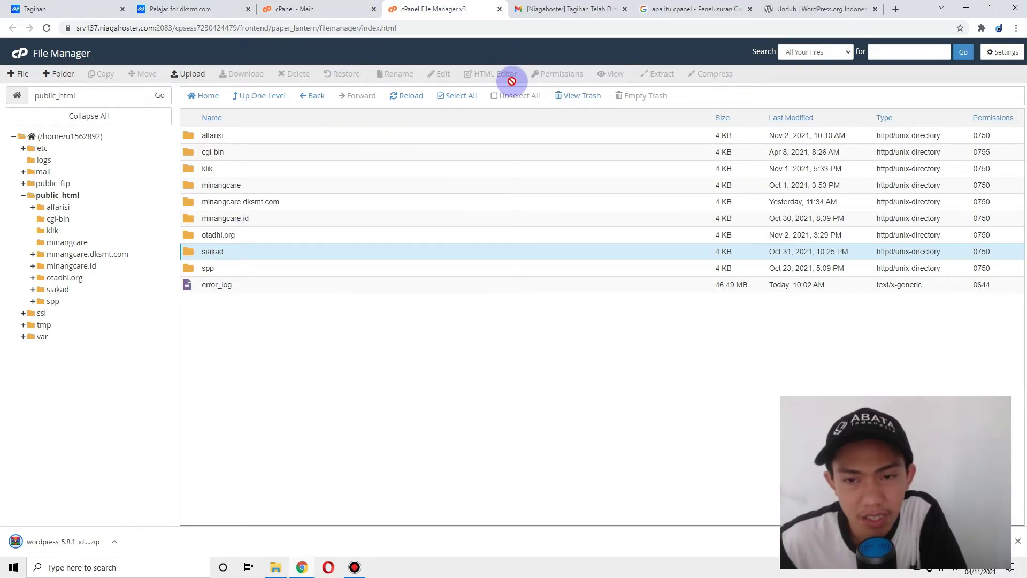
Close File Manager and replace the cPanel tool search 'file' with 'soft'
left_click(497, 11)
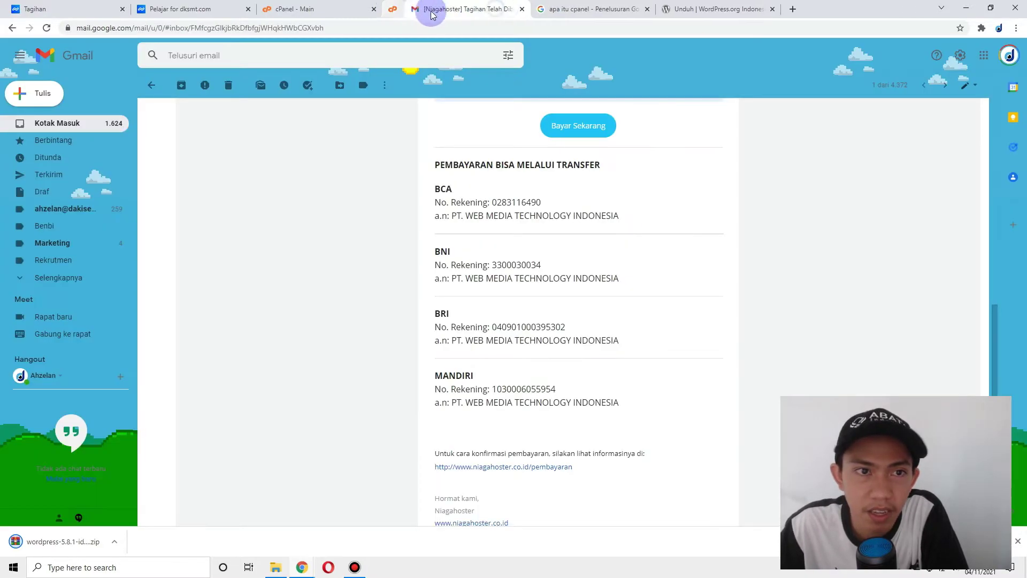
left_click(331, 9)
left_click(49, 122)
left_click_drag(50, 122, 27, 122)
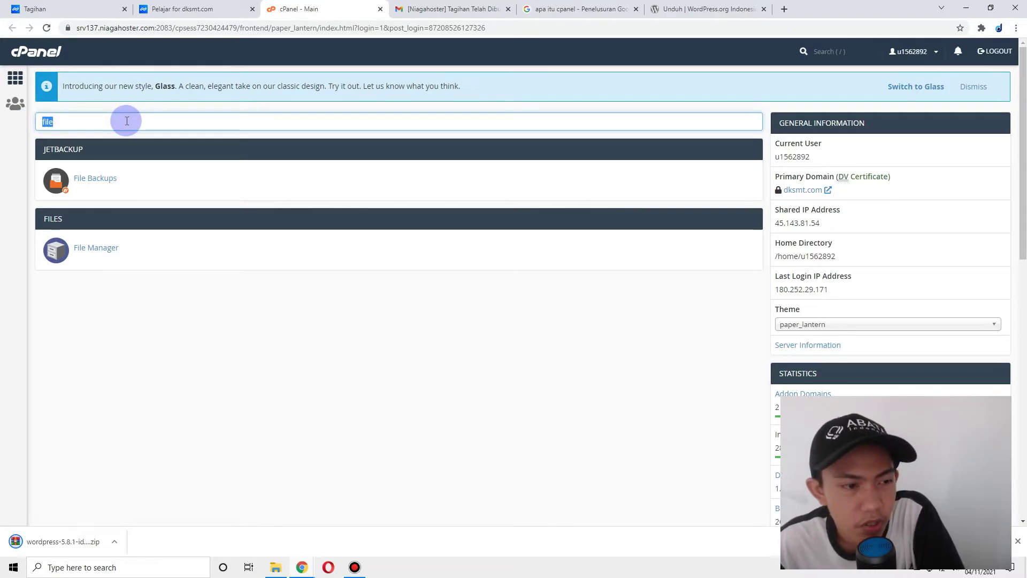
type("soft")
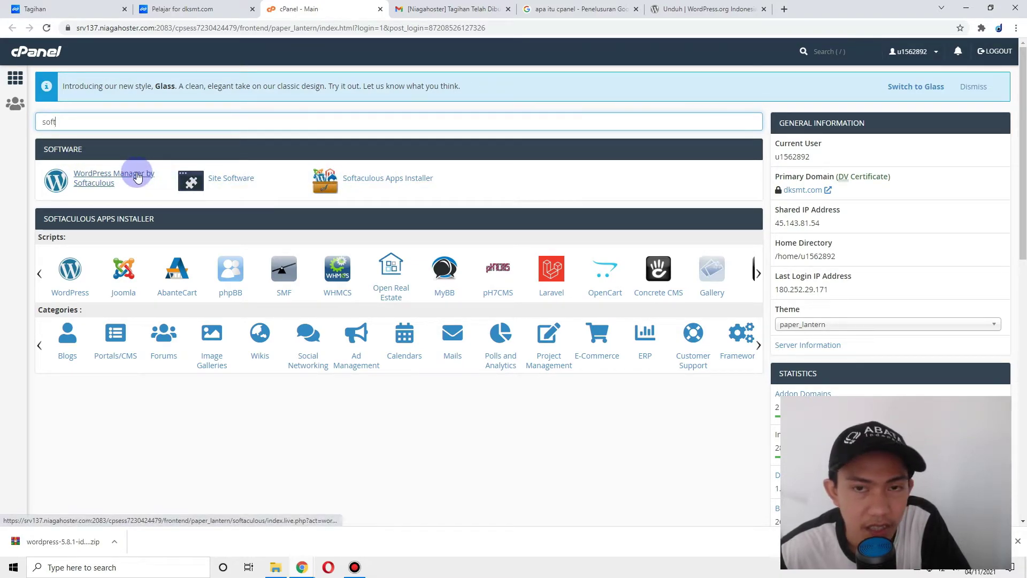
Launch Softaculous Apps Installer and browse its Top Scripts list for WordPress
left_click(381, 183)
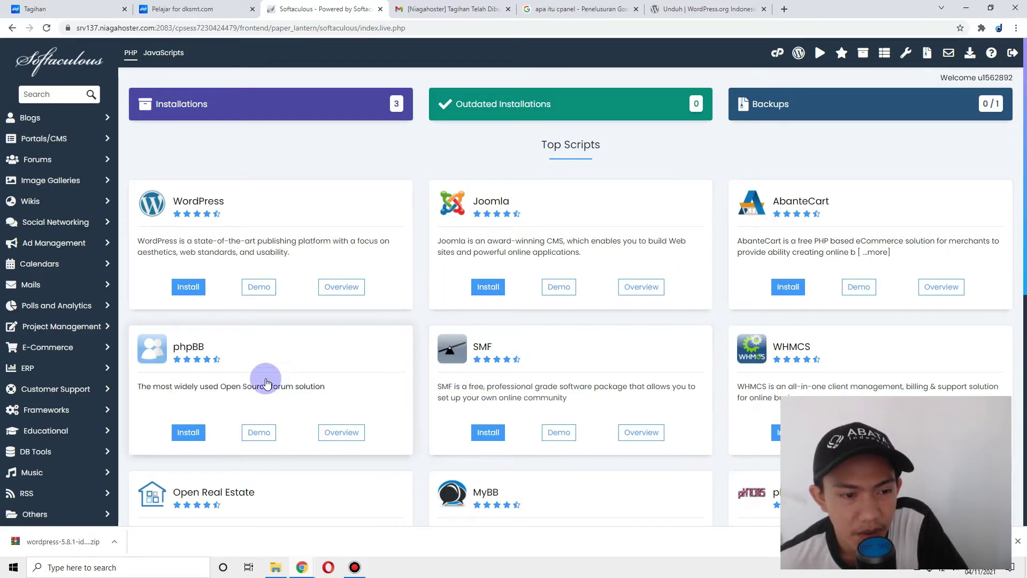
scroll(275, 387, "down", 3)
scroll(614, 336, "down", 3)
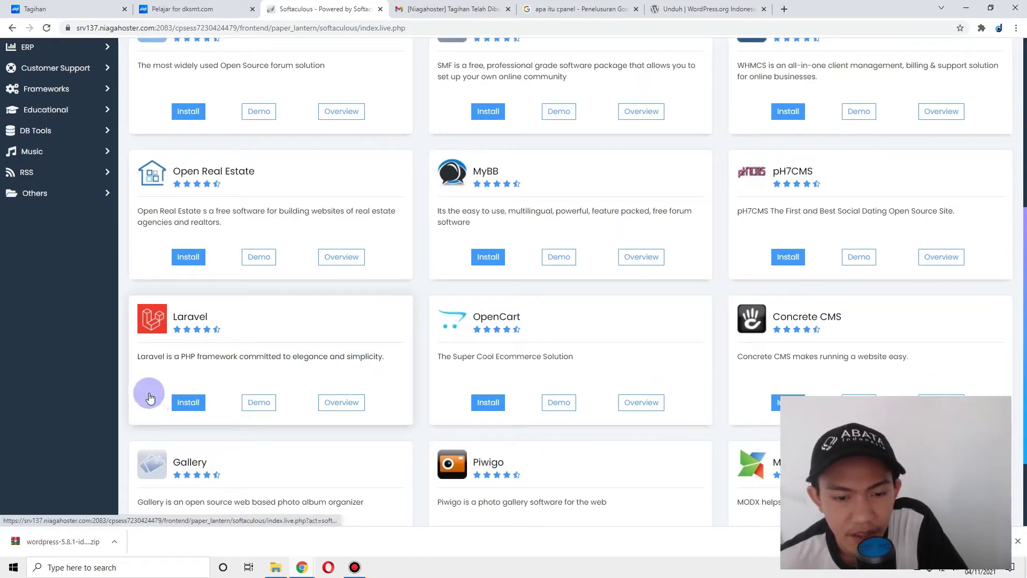
scroll(562, 305, "down", 2)
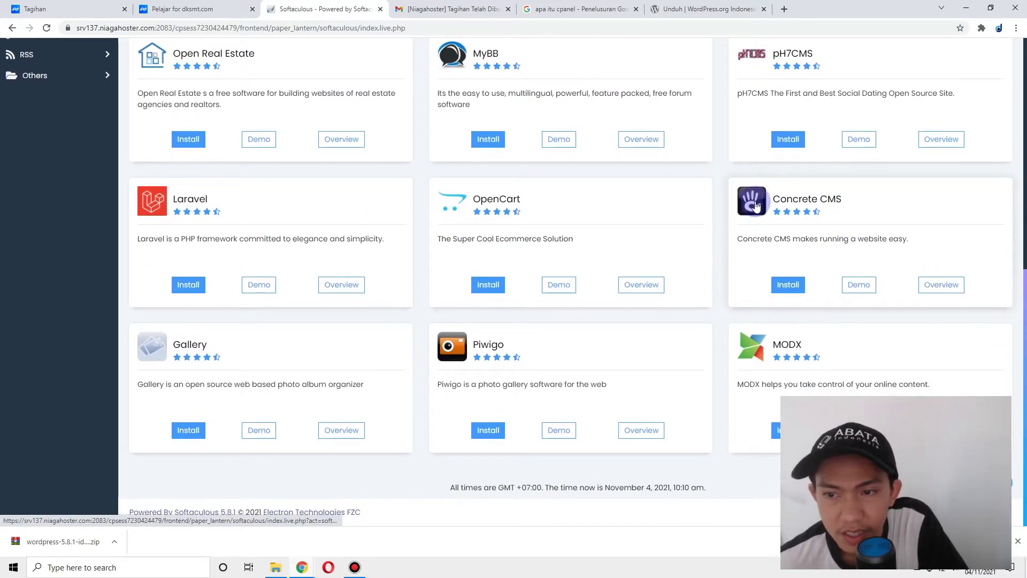
scroll(298, 245, "up", 8)
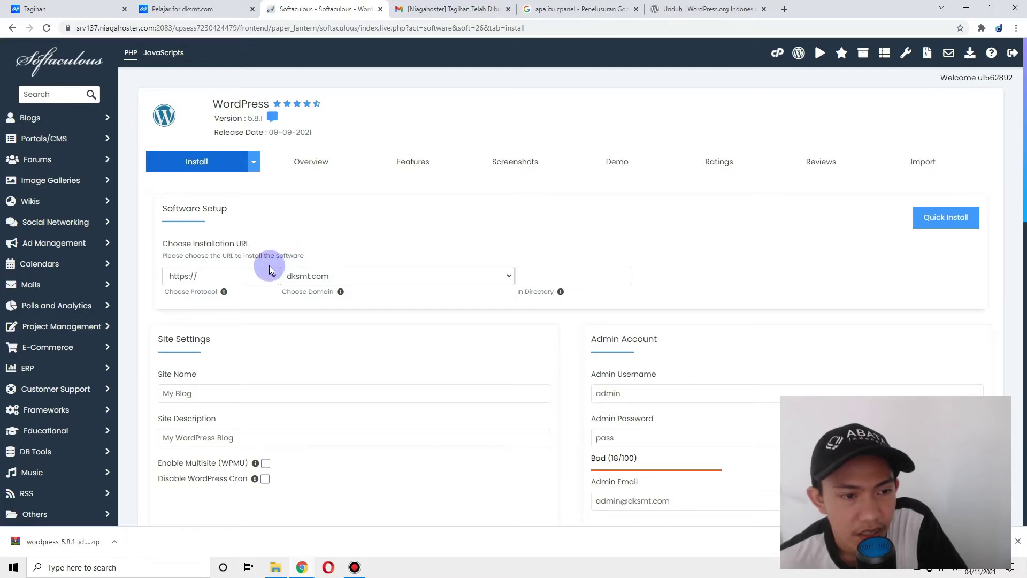
mouse_move(224, 294)
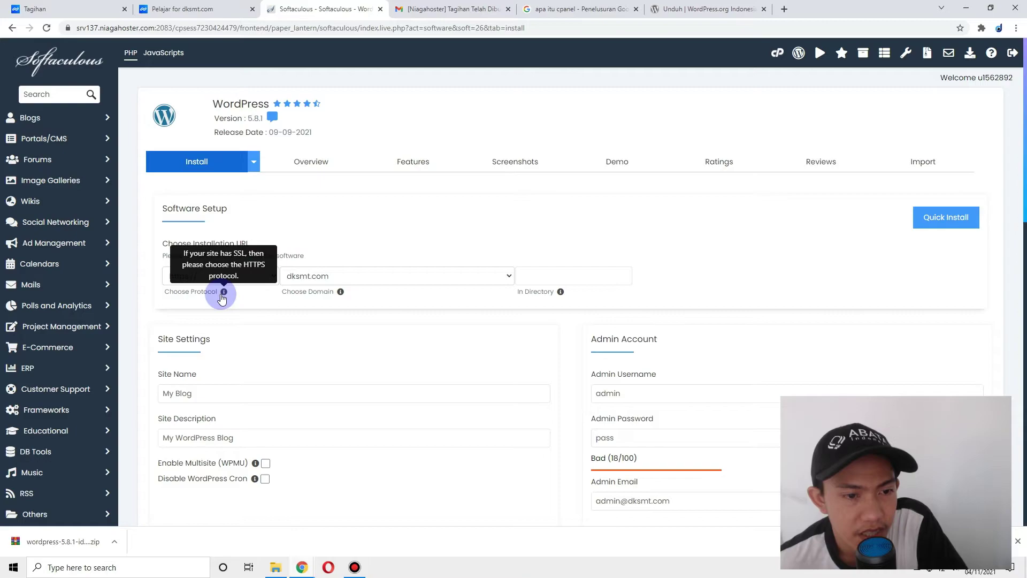
left_click(208, 276)
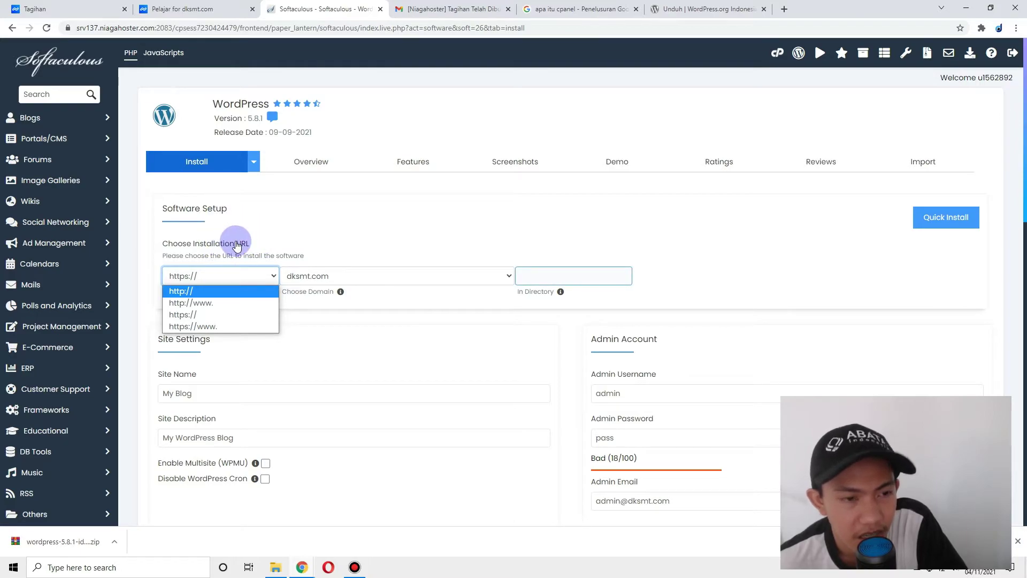
left_click(297, 228)
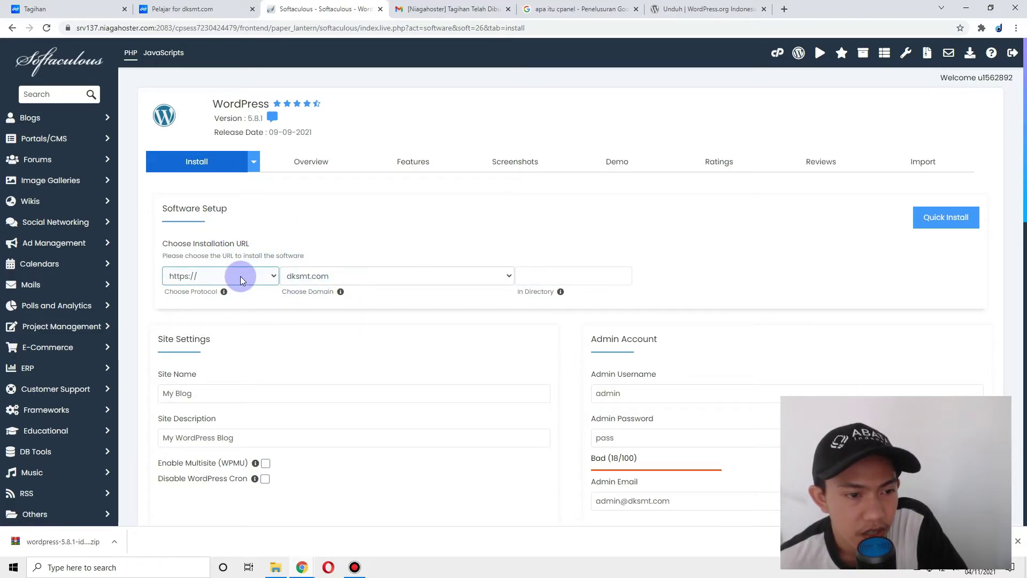
left_click(254, 284)
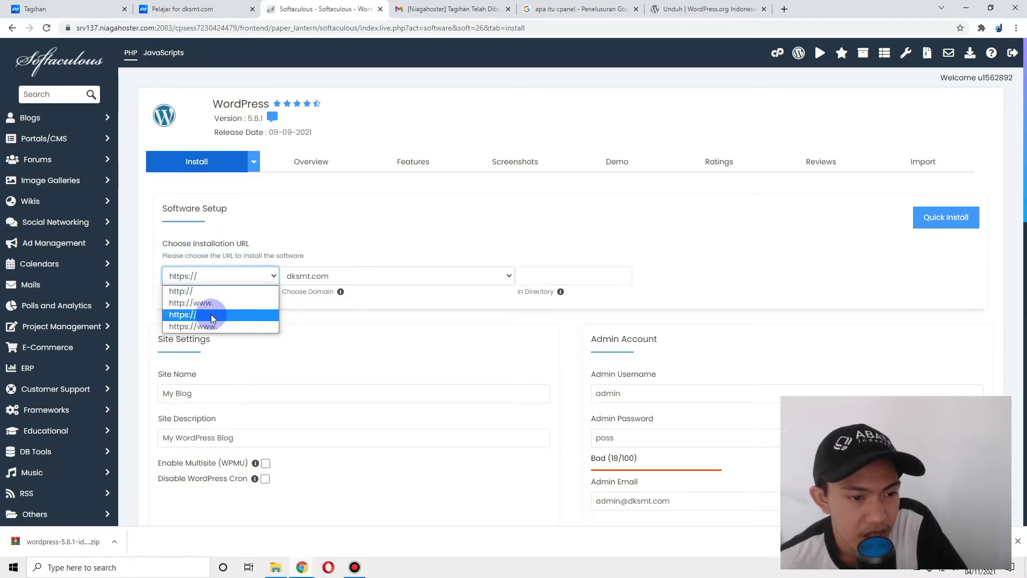
left_click(211, 313)
left_click(346, 274)
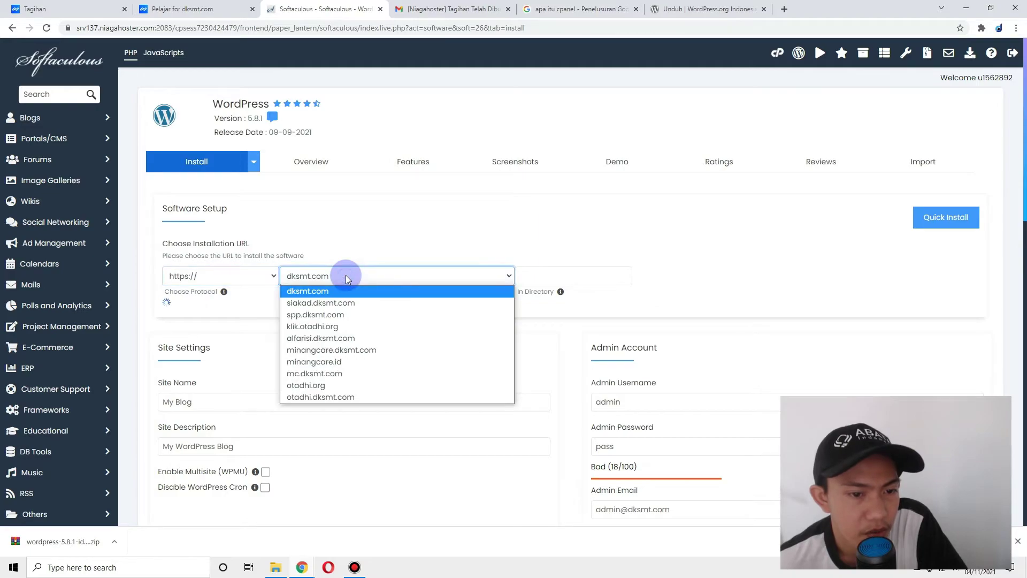
left_click(322, 296)
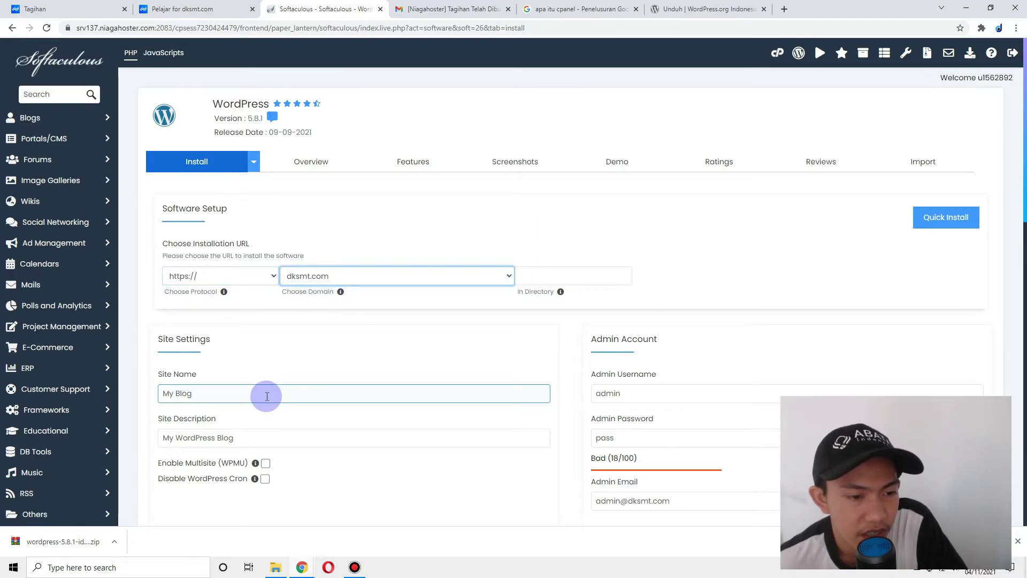
Complete the site name as 'DKSMT PROFILE' and enter the site description 'BEBAS AJA'
left_click(230, 389)
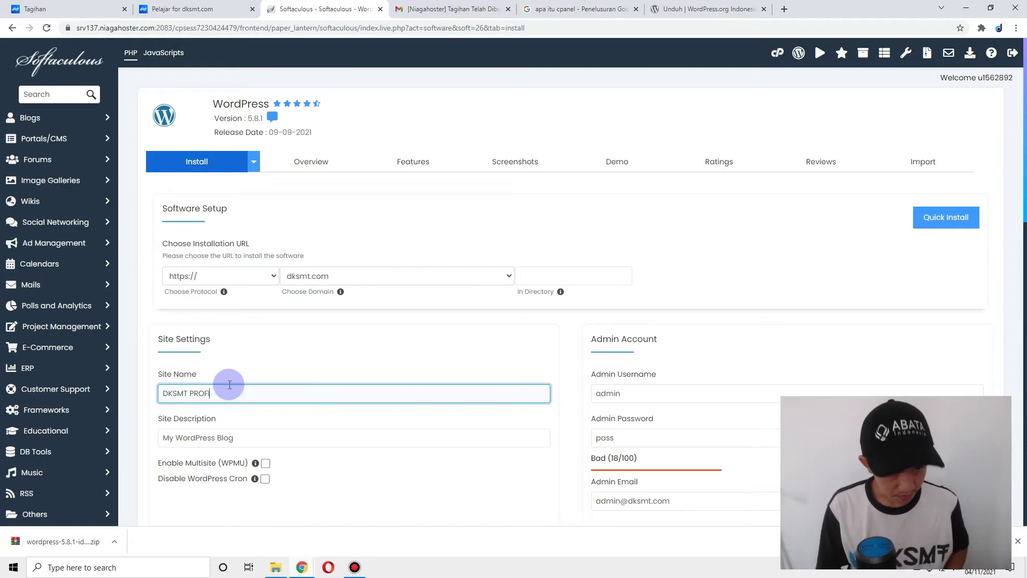
type("ILE")
key("Tab")
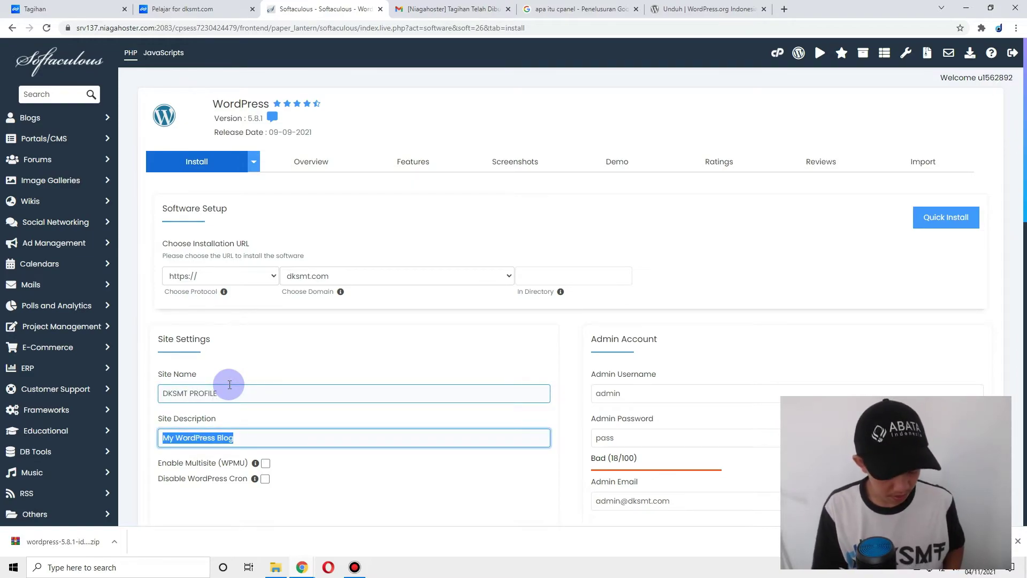
type("BEBAS AJA")
key("super")
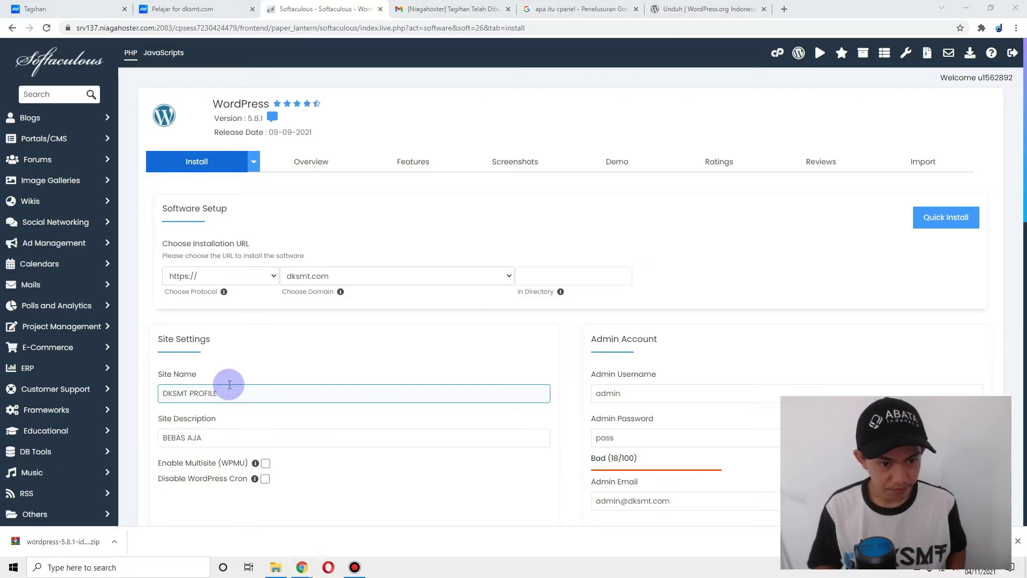
Replace the default admin password with a new one, leaving the admin email unchanged
scroll(619, 353, "down", 2)
left_click(663, 329)
left_click(660, 285)
left_click(653, 335)
double_click(653, 334)
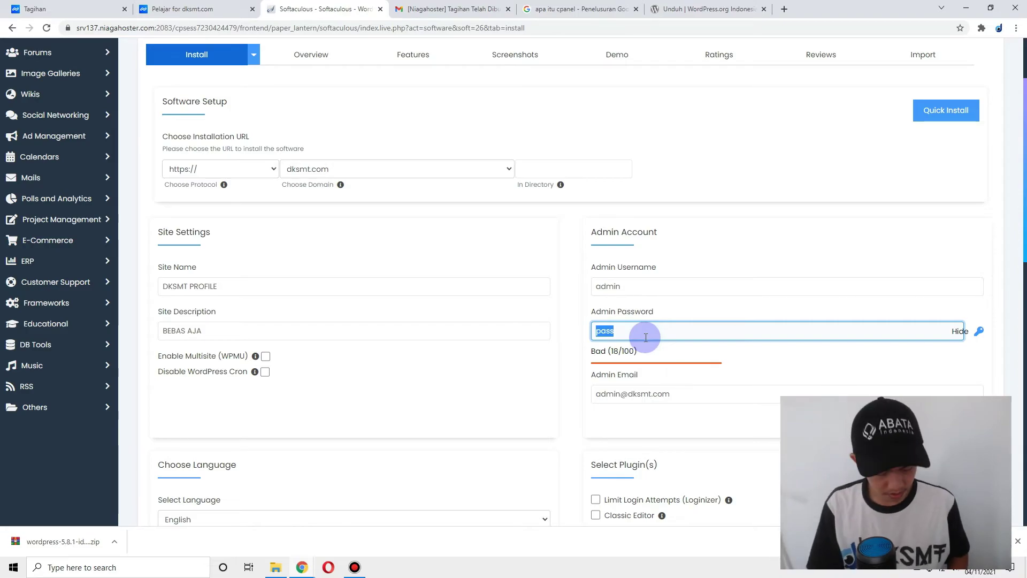
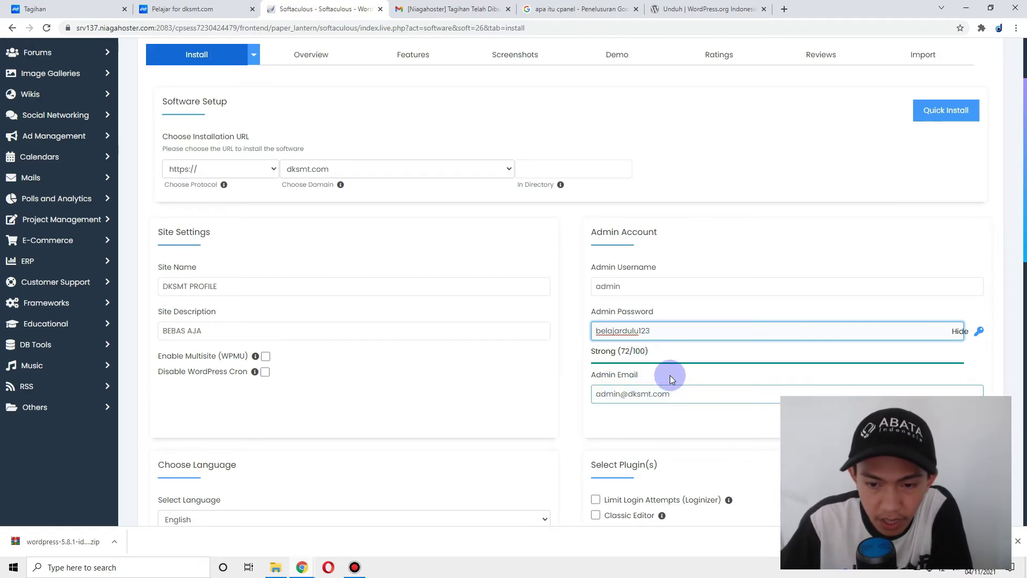
scroll(670, 374, "down", 2)
triple_click(684, 287)
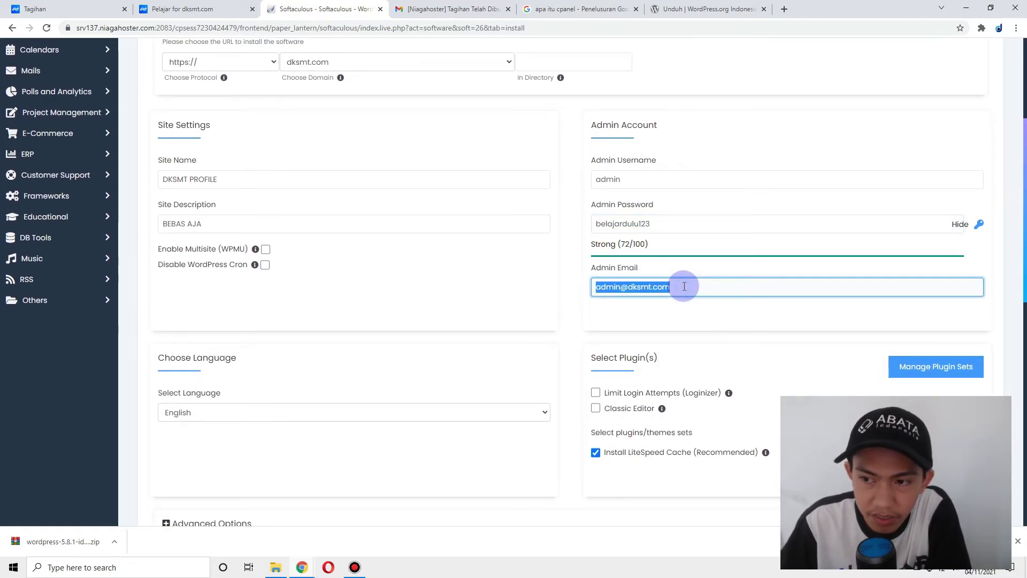
double_click(614, 289)
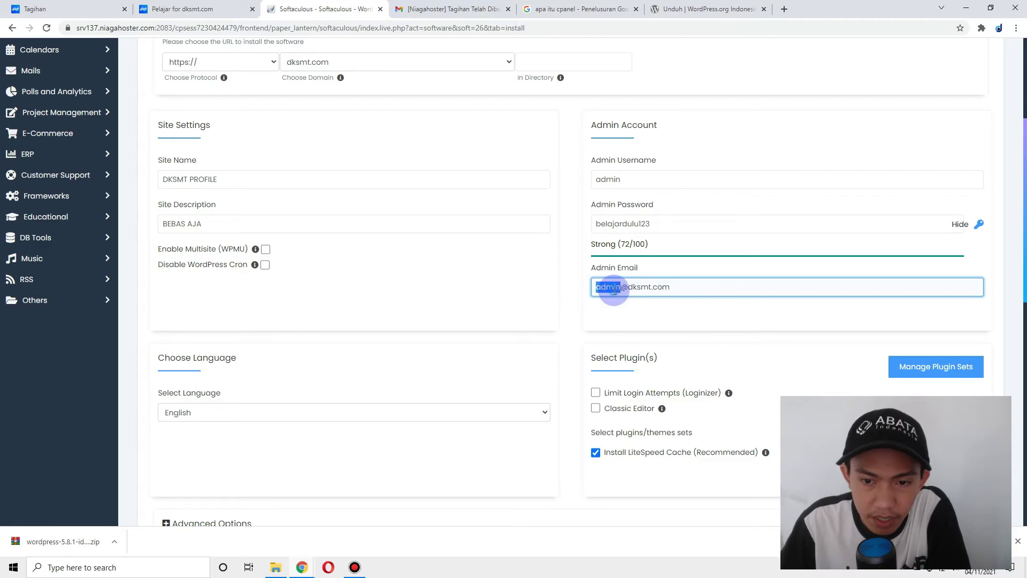
triple_click(614, 289)
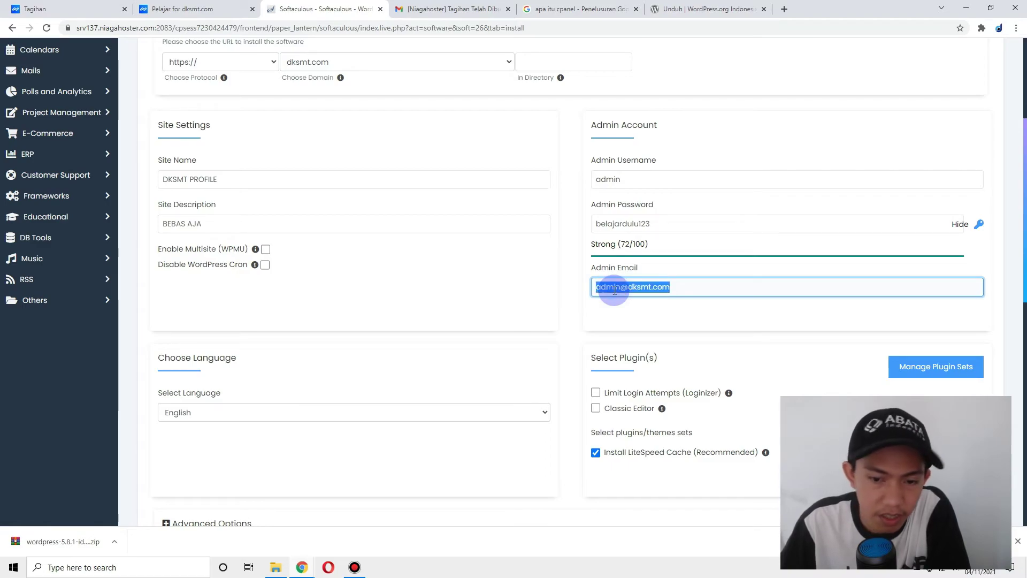
triple_click(614, 290)
left_click(631, 314)
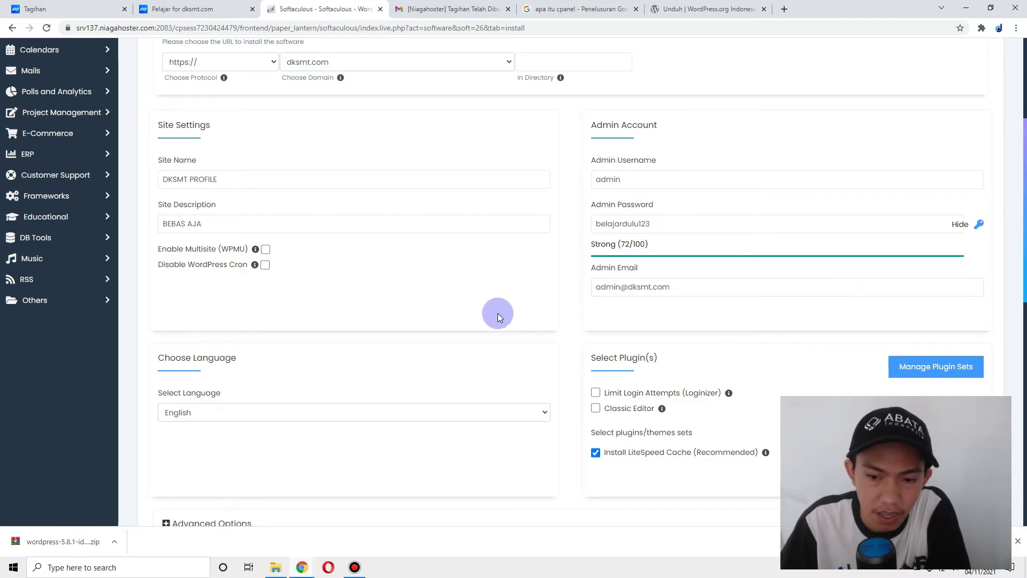
Keep English as the site language and uncheck LiteSpeed Cache and WordPress Hosting Kit
scroll(436, 177, "down", 1)
scroll(423, 160, "down", 2)
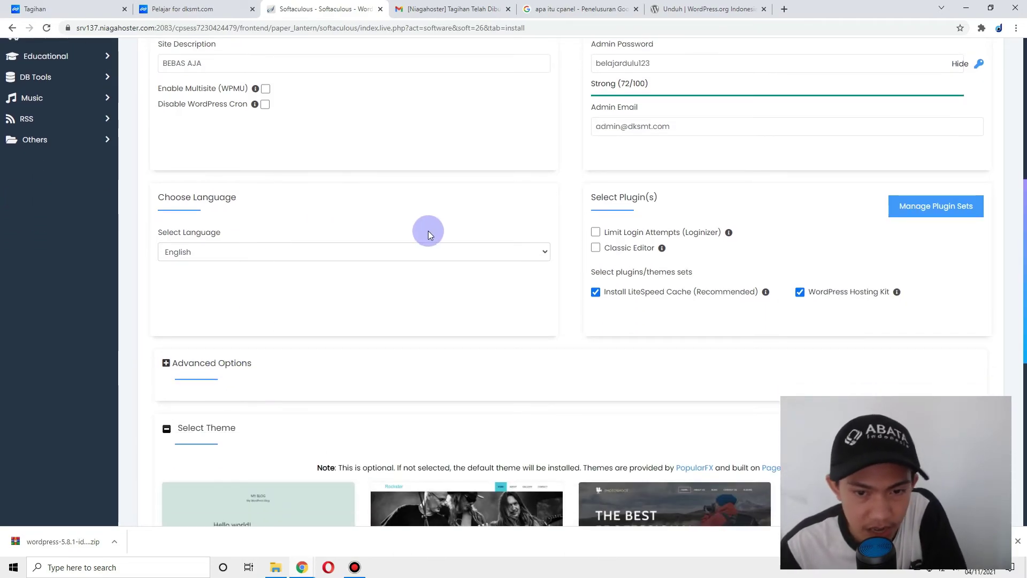
left_click(496, 251)
left_click(183, 268)
left_click(188, 260)
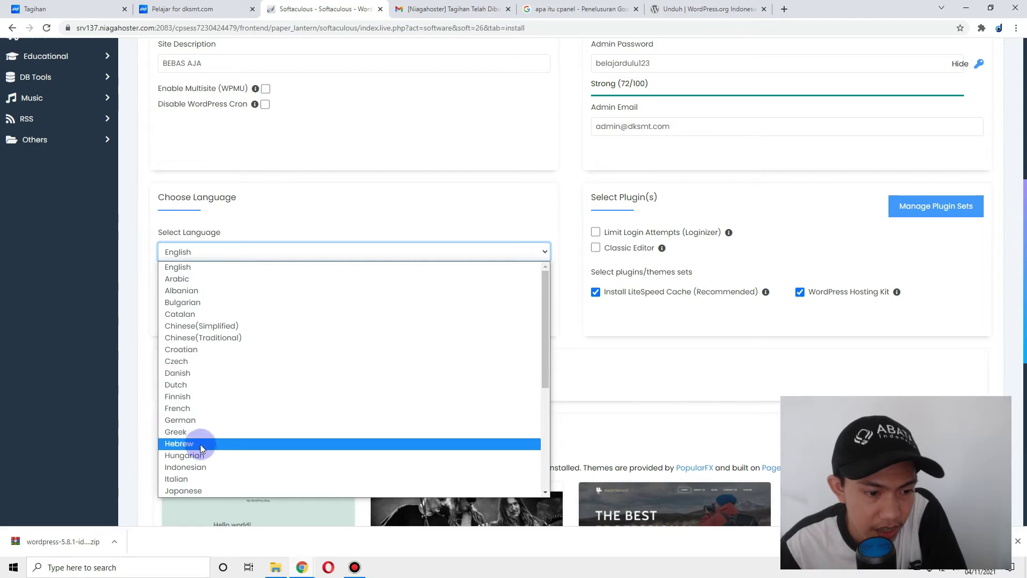
left_click(196, 465)
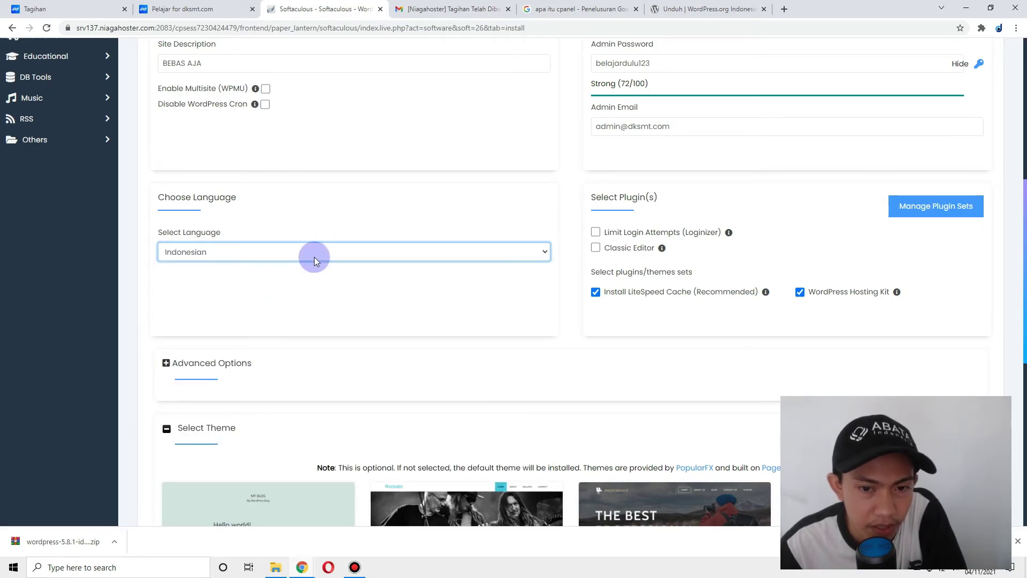
left_click(314, 256)
left_click(254, 267)
left_click(394, 209)
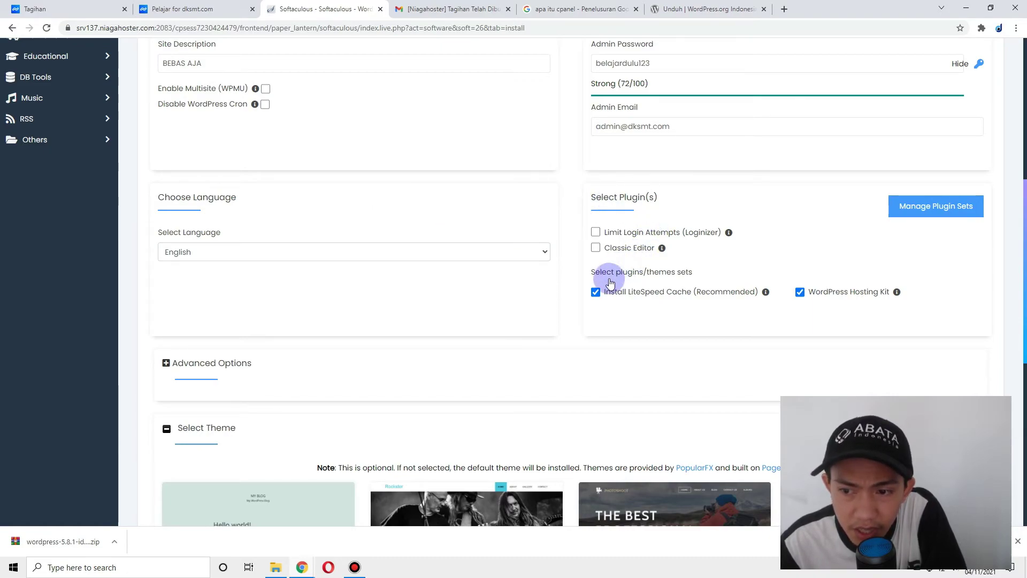
left_click(597, 291)
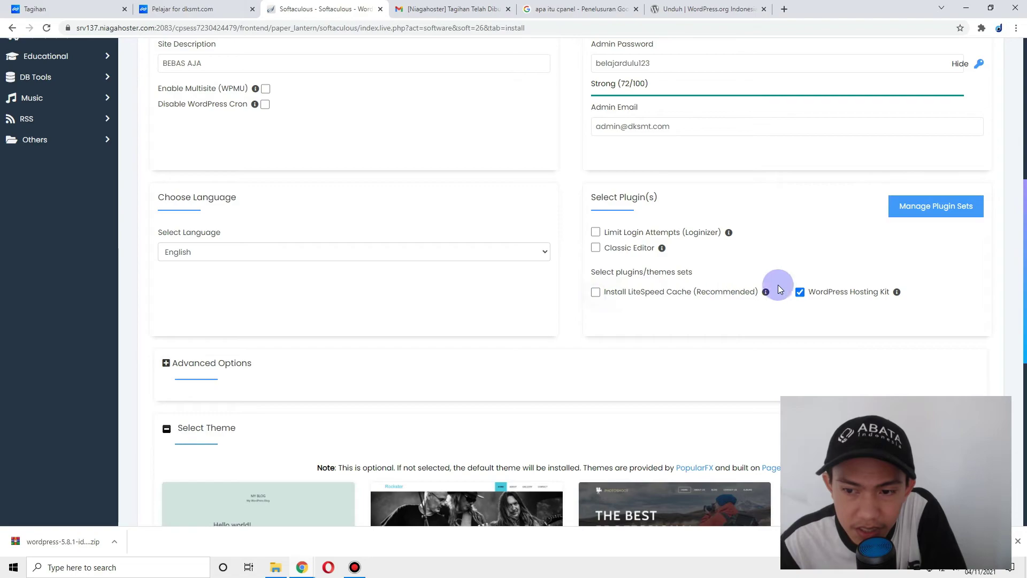
left_click(800, 292)
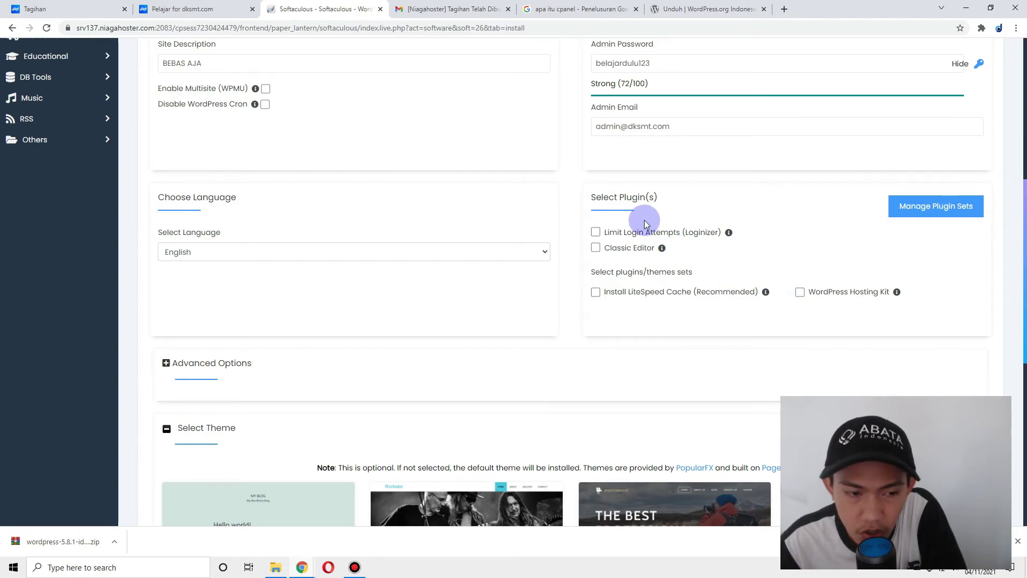
scroll(214, 262, "down", 2)
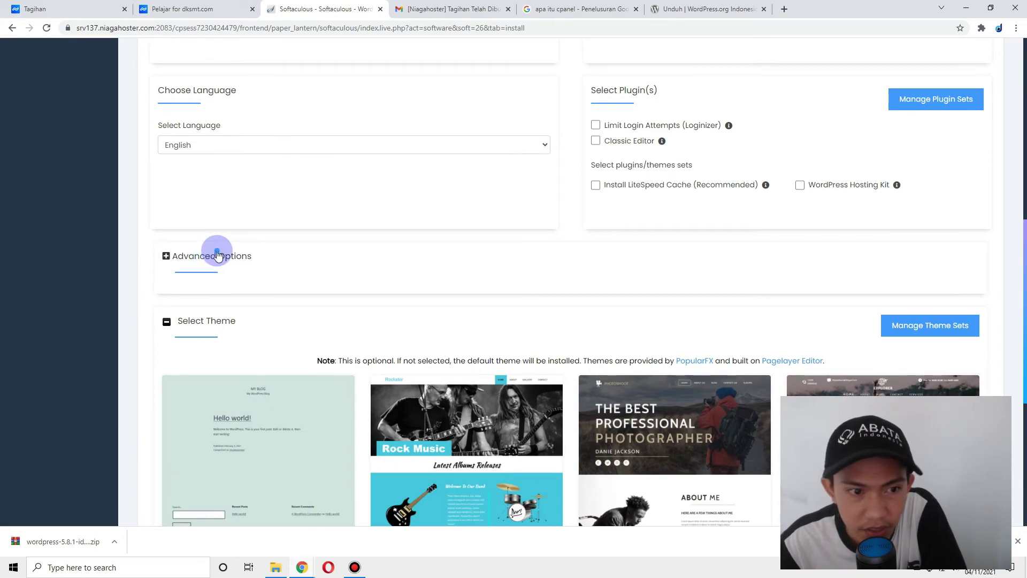
left_click(217, 256)
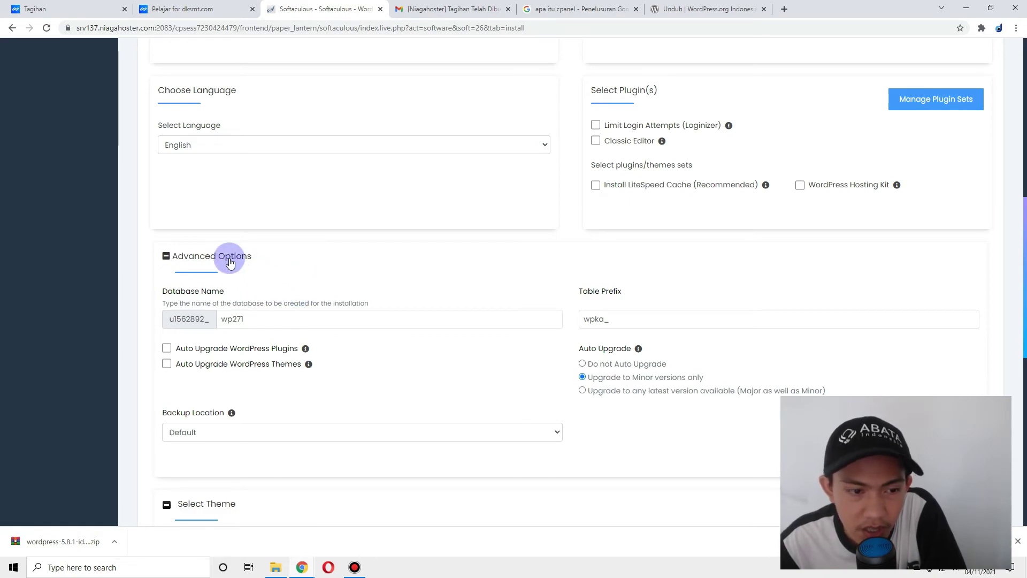
left_click(230, 261)
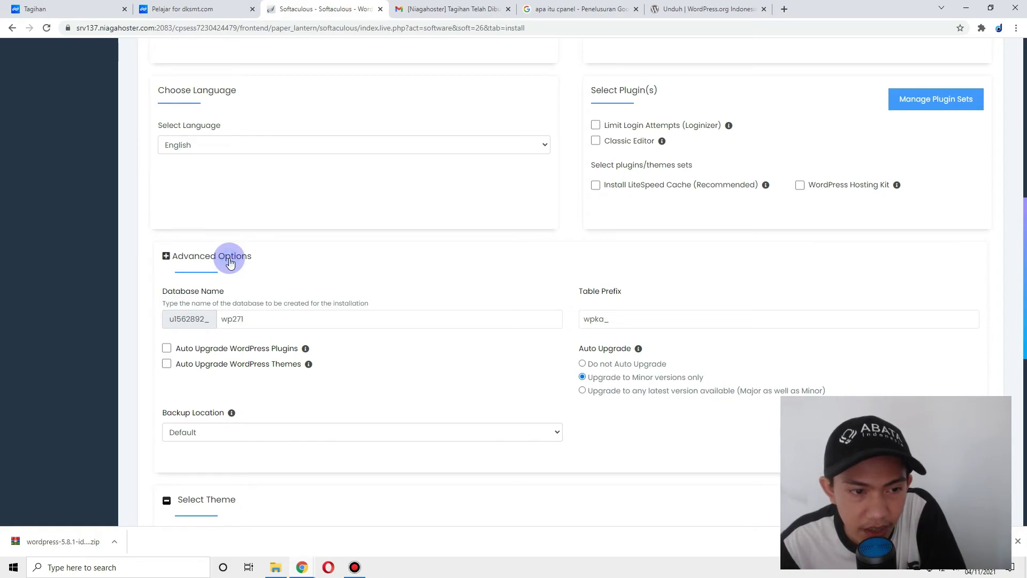
scroll(400, 287, "down", 6)
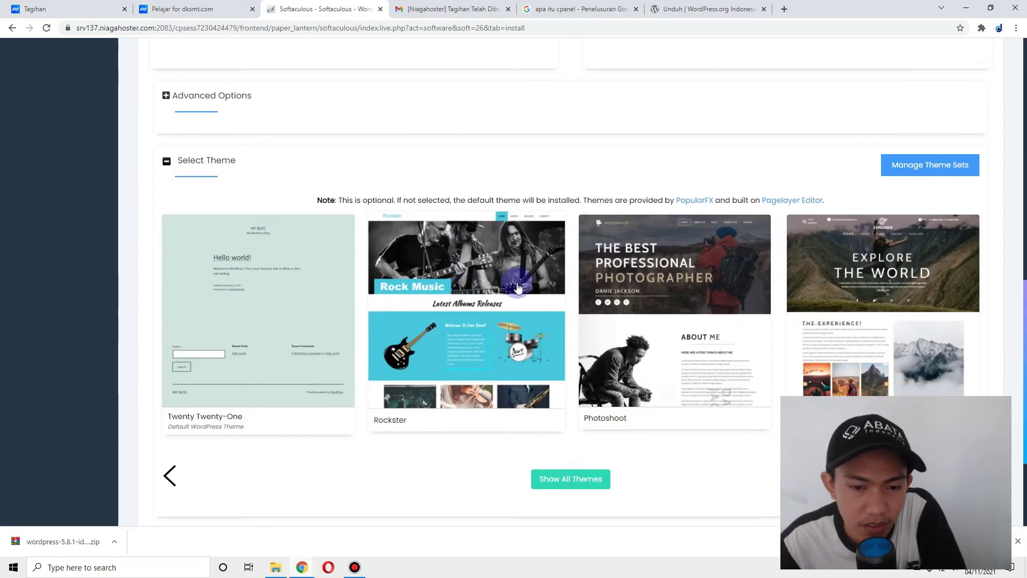
scroll(557, 290, "up", 3)
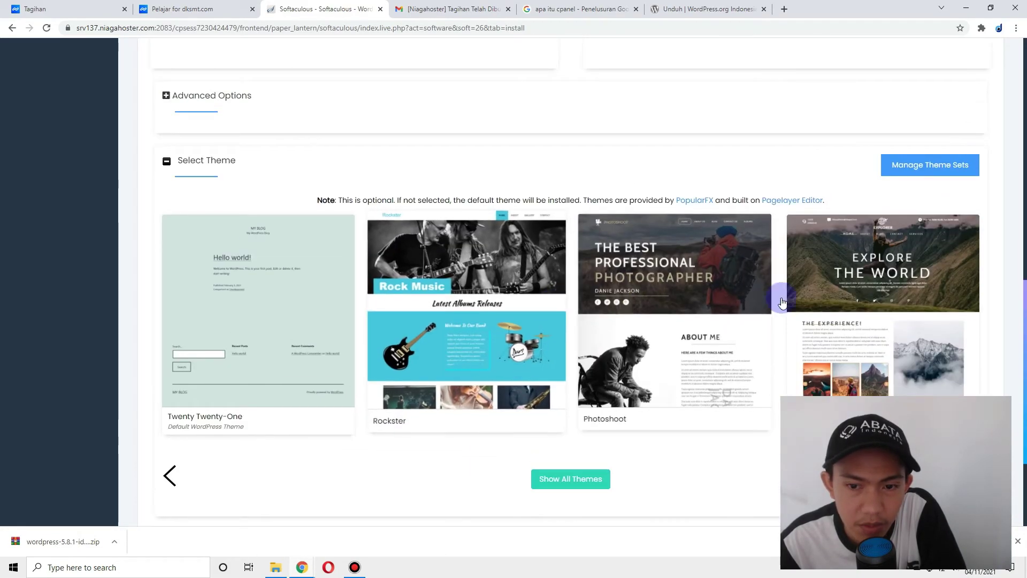
scroll(524, 351, "down", 1)
scroll(524, 352, "down", 3)
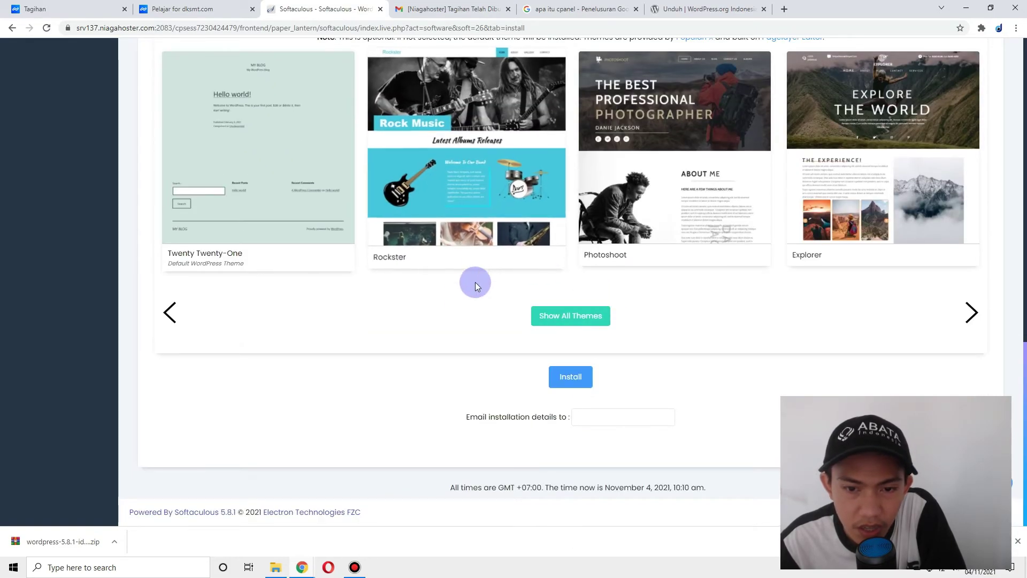
scroll(556, 230, "up", 11)
scroll(568, 237, "up", 4)
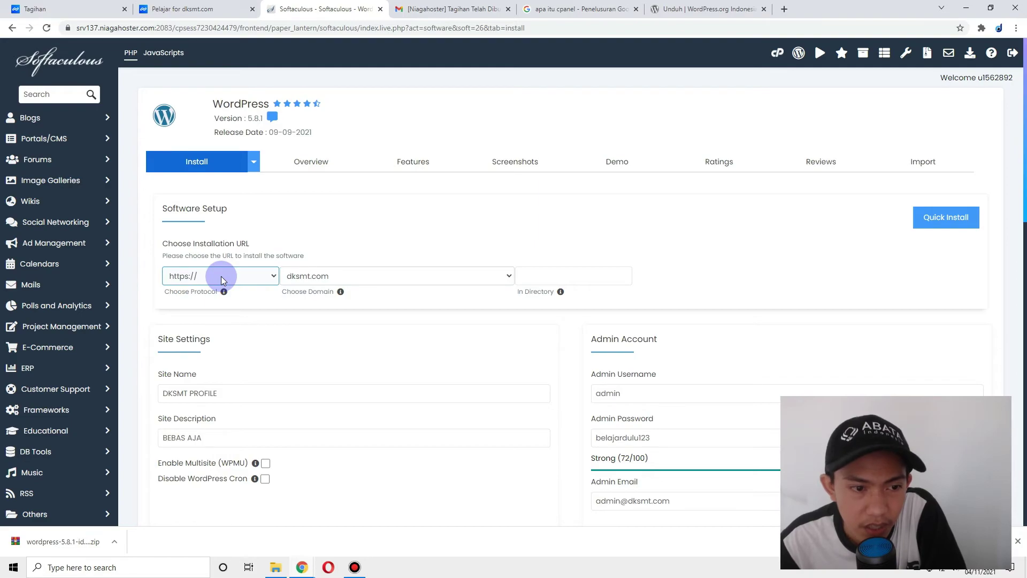
scroll(374, 292, "down", 3)
left_click(255, 233)
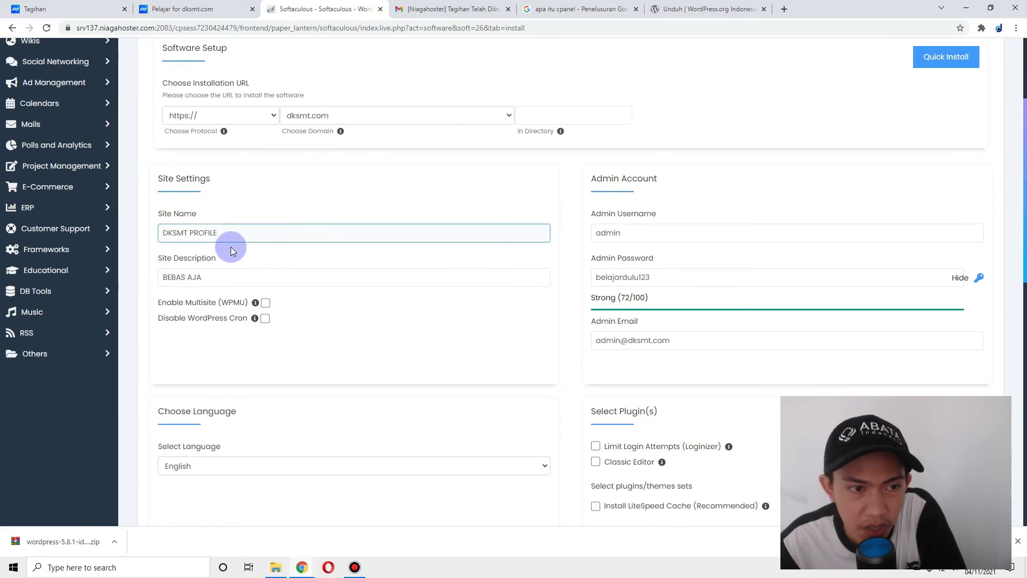
scroll(538, 284, "down", 3)
scroll(537, 283, "down", 9)
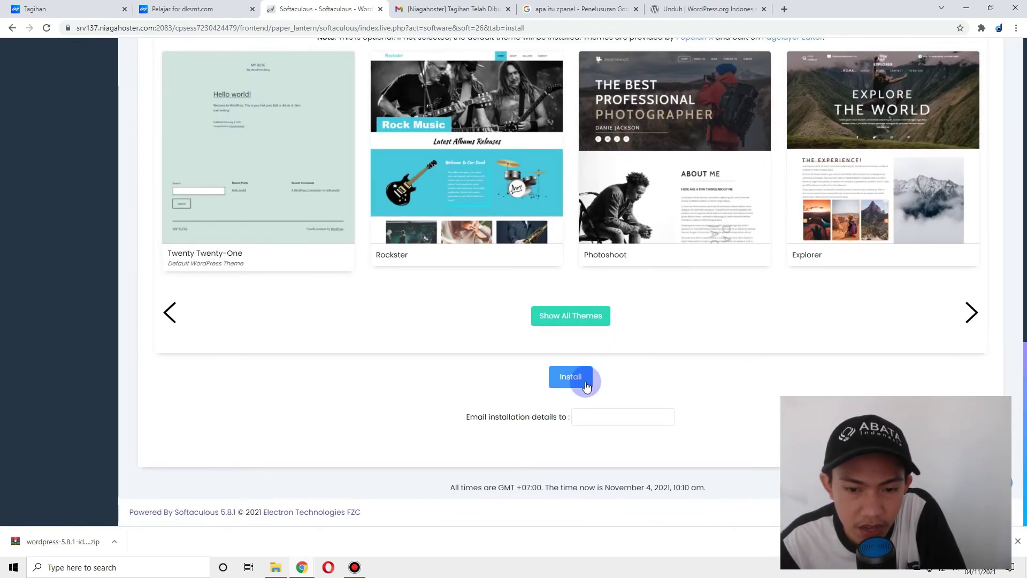
Start the WordPress installation on dksmt.com from the completed form
left_click(586, 383)
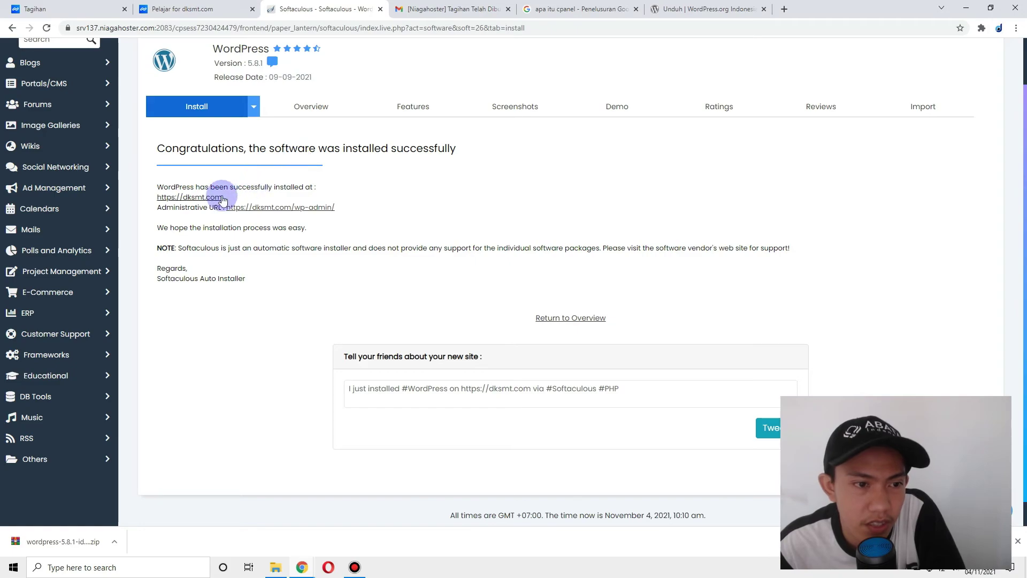
Open the live dksmt.com site and view its DKSMT PROFILE header and Hello world! post
left_click(214, 197)
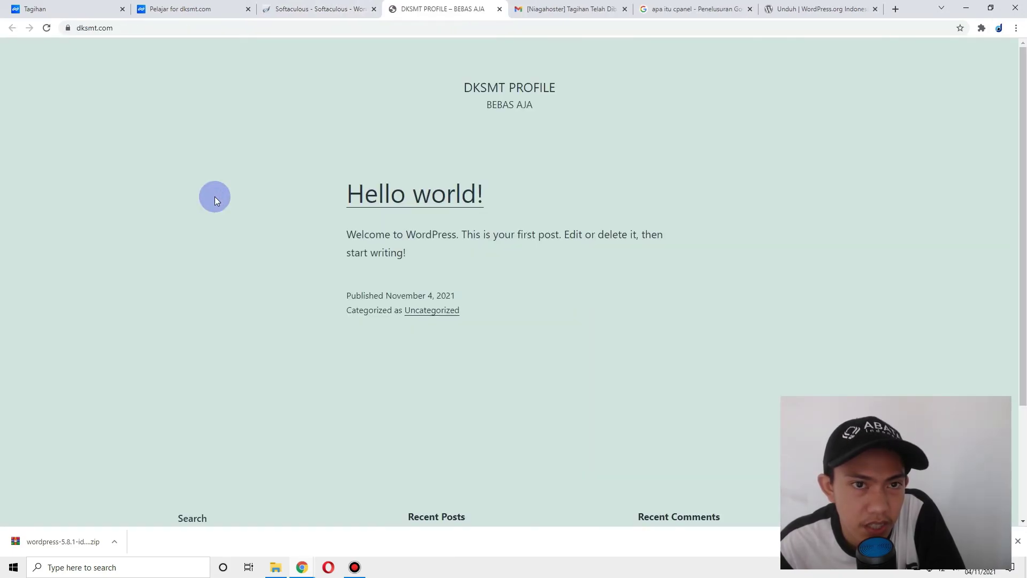
left_click_drag(490, 77, 635, 450)
scroll(333, 385, "down", 3)
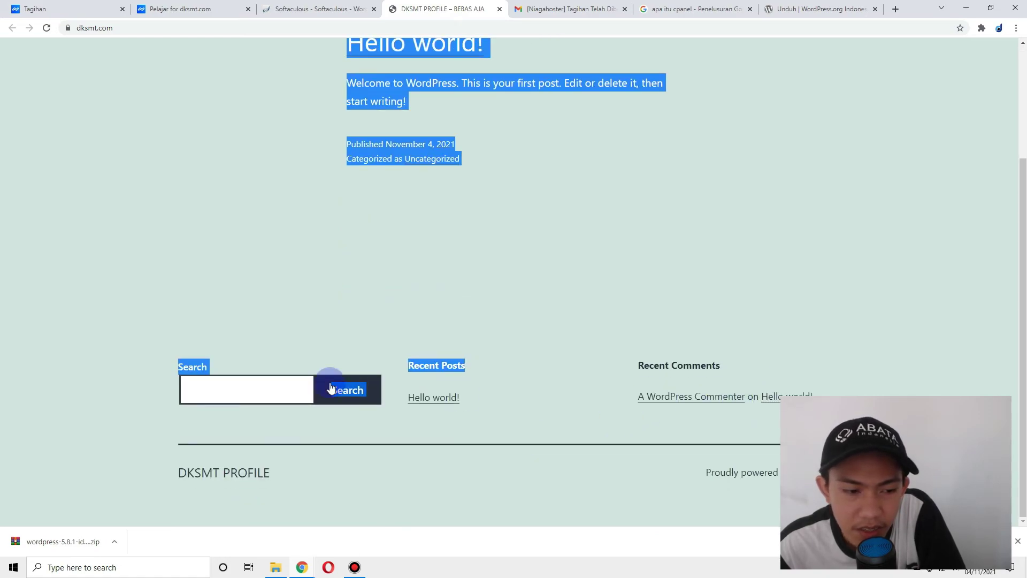
scroll(749, 443, "up", 2)
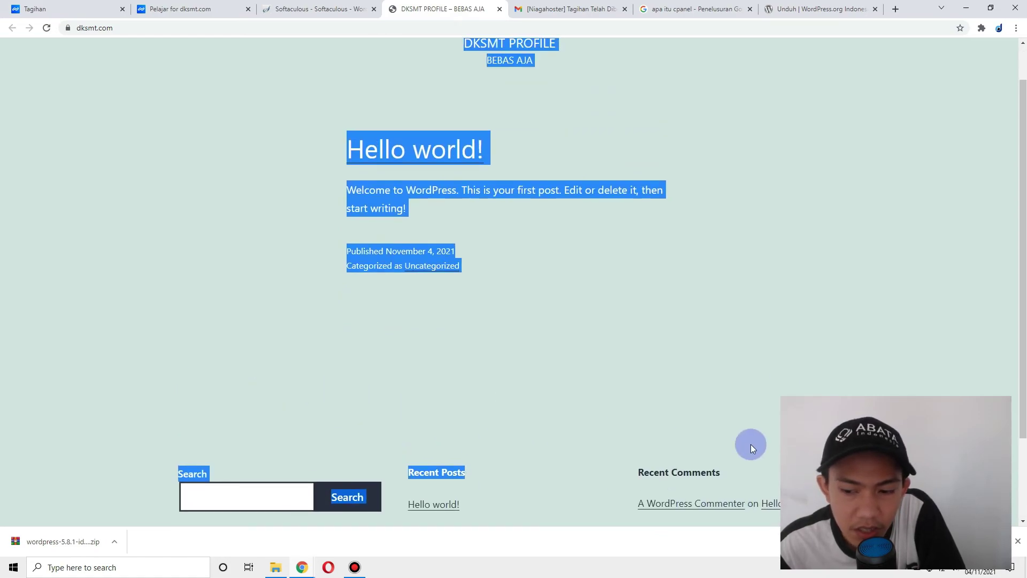
left_click(1018, 541)
left_click(227, 165)
scroll(237, 175, "up", 1)
left_click_drag(318, 8, 367, 21)
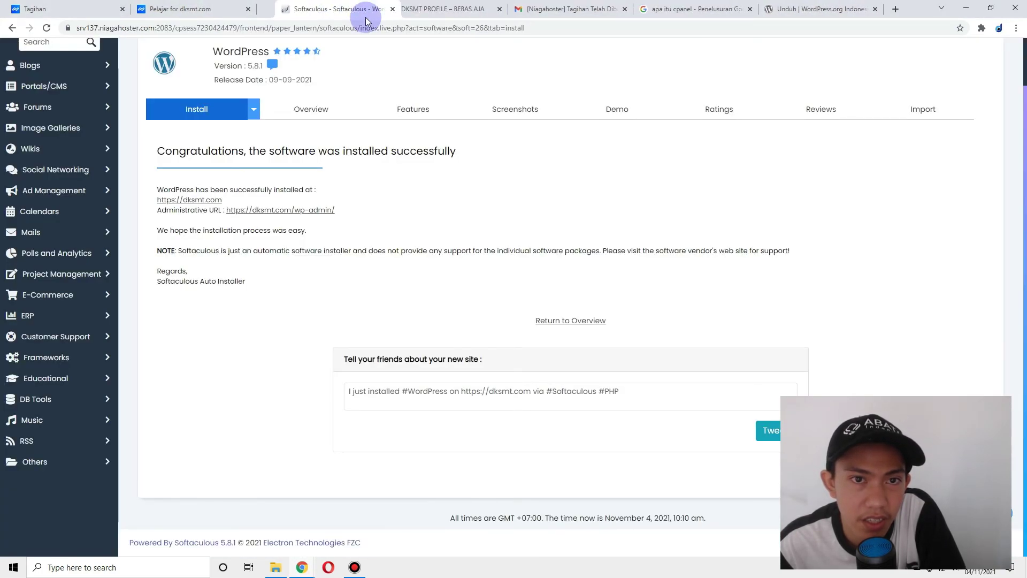
left_click(425, 9)
Inspect the markup of the DKSMT PROFILE site title, then keep browsing the live site
left_click_drag(352, 82, 580, 124)
left_click(585, 124)
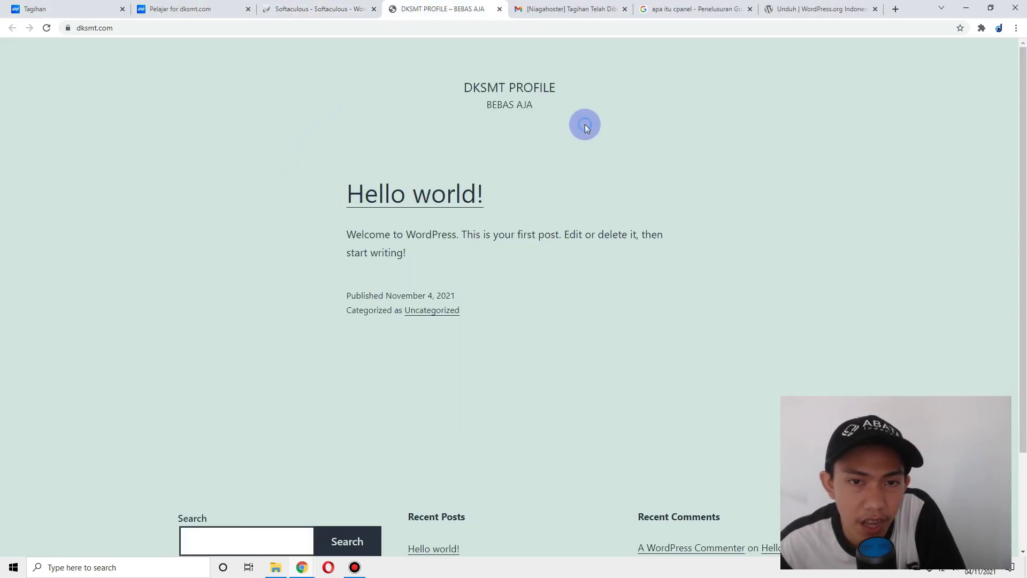
scroll(585, 121, "down", 3)
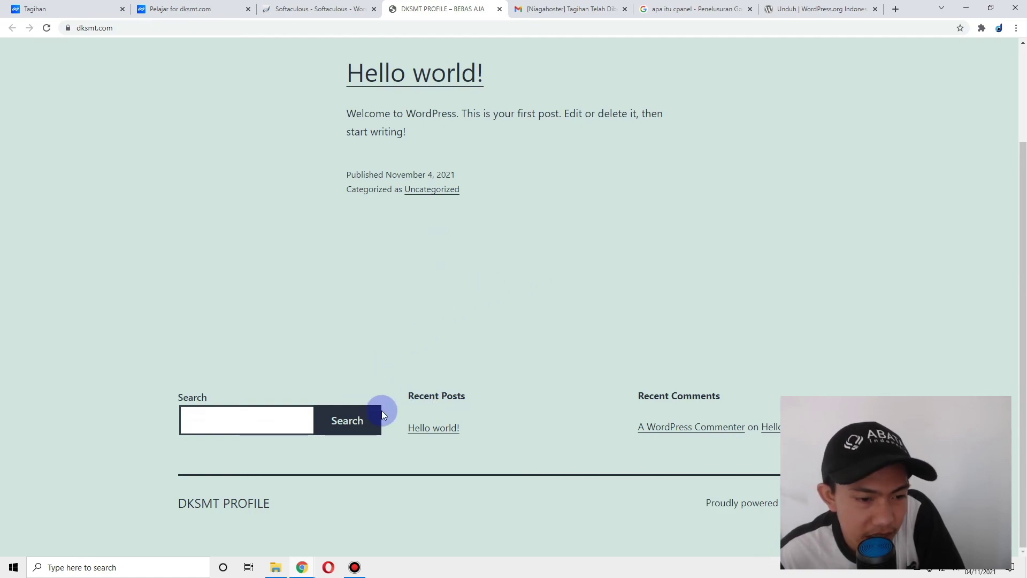
scroll(422, 381, "up", 3)
triple_click(381, 111)
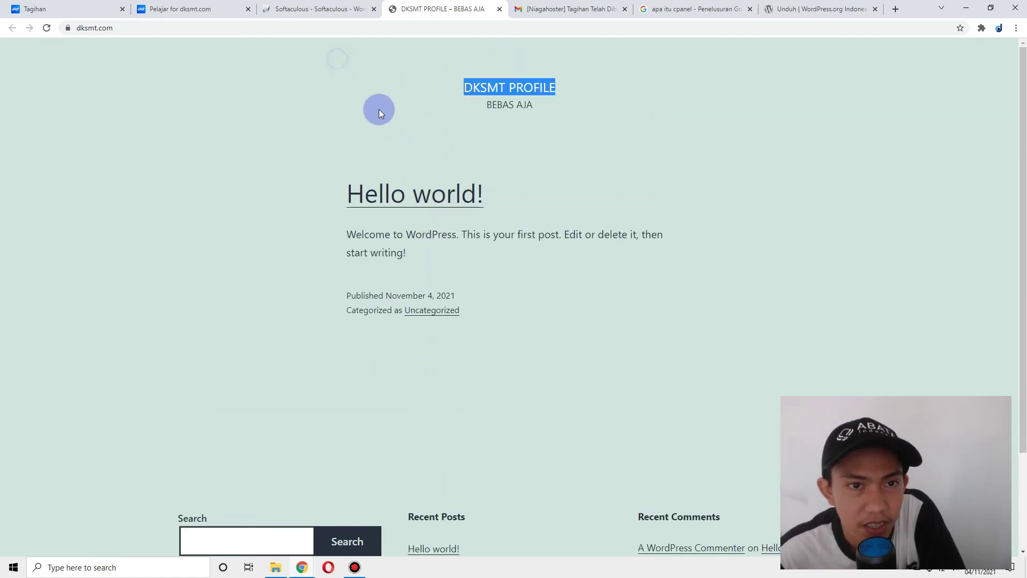
right_click(258, 71)
left_click(302, 139)
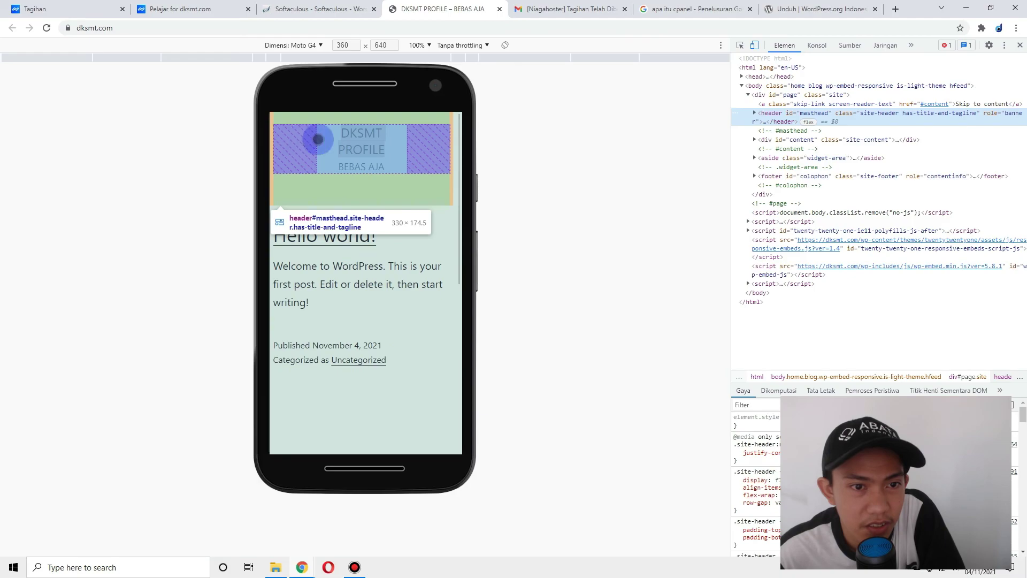
left_click(1021, 44)
left_click(357, 140)
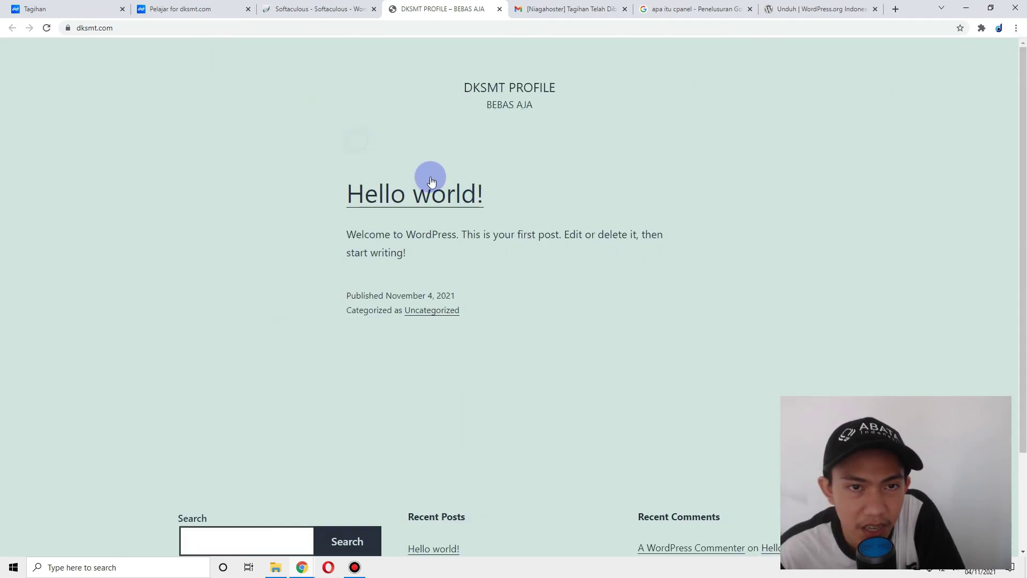
left_click_drag(357, 161, 589, 378)
left_click(590, 377)
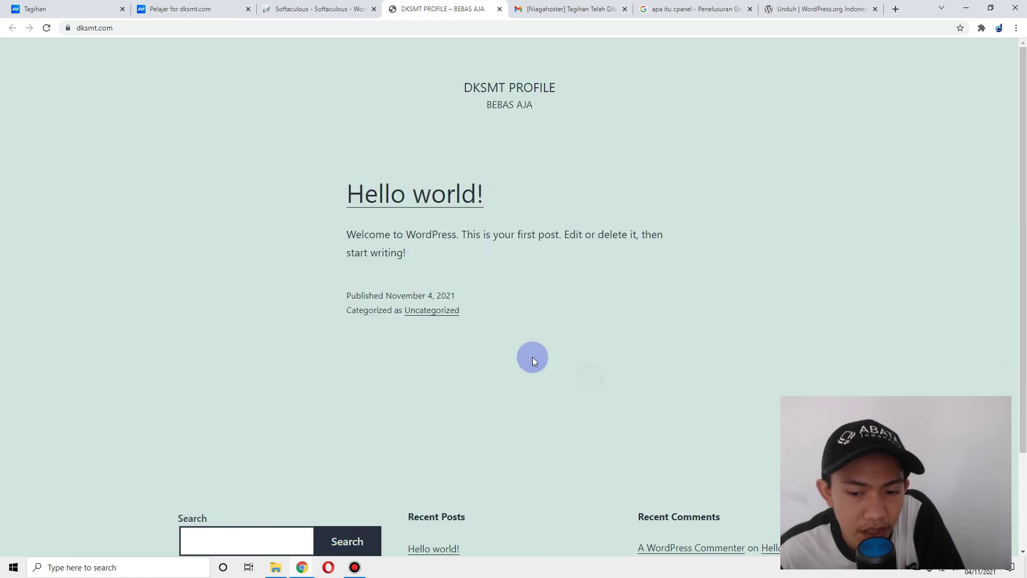
scroll(527, 370, "down", 2)
scroll(493, 233, "up", 2)
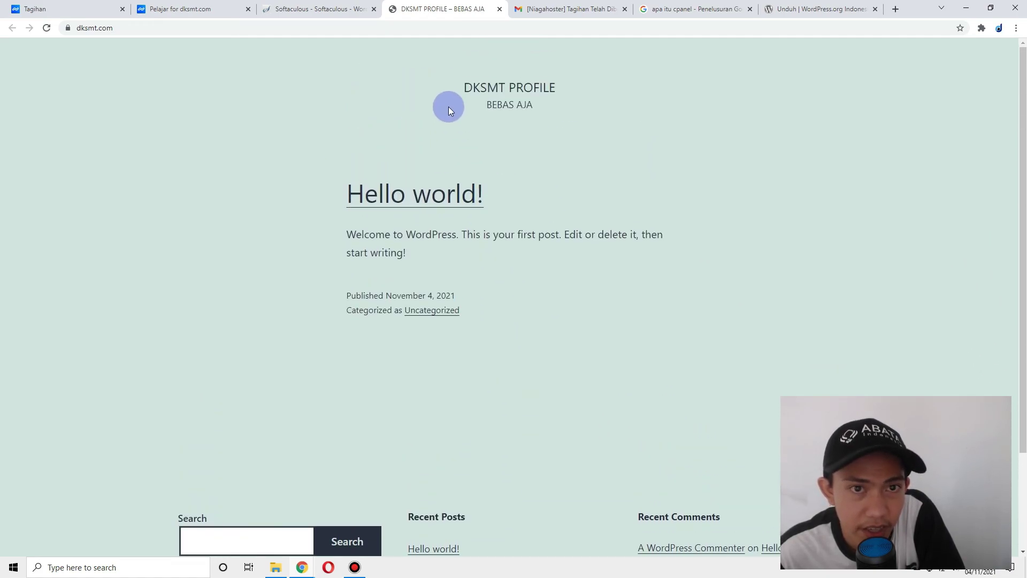
left_click(329, 8)
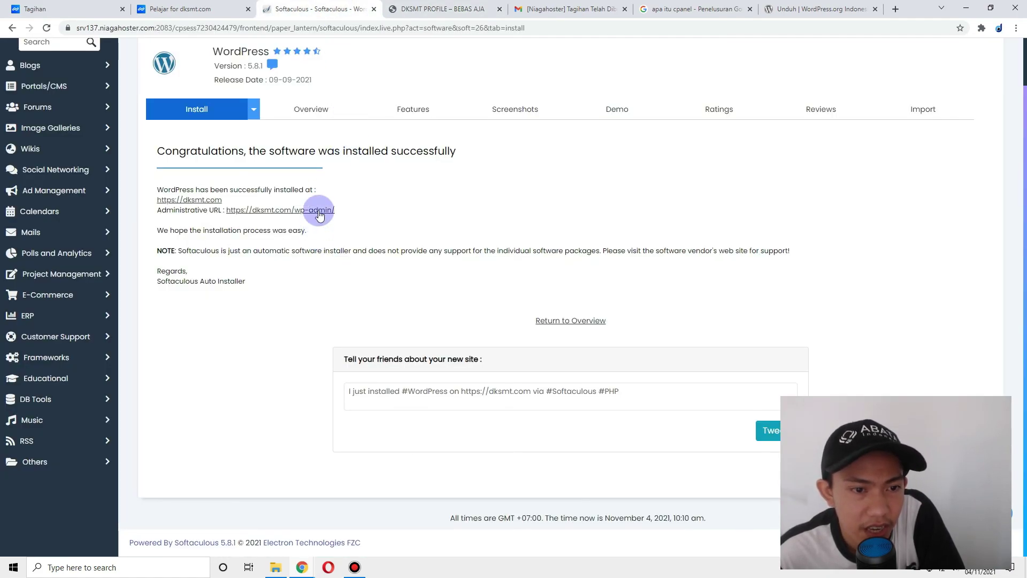
left_click(423, 9)
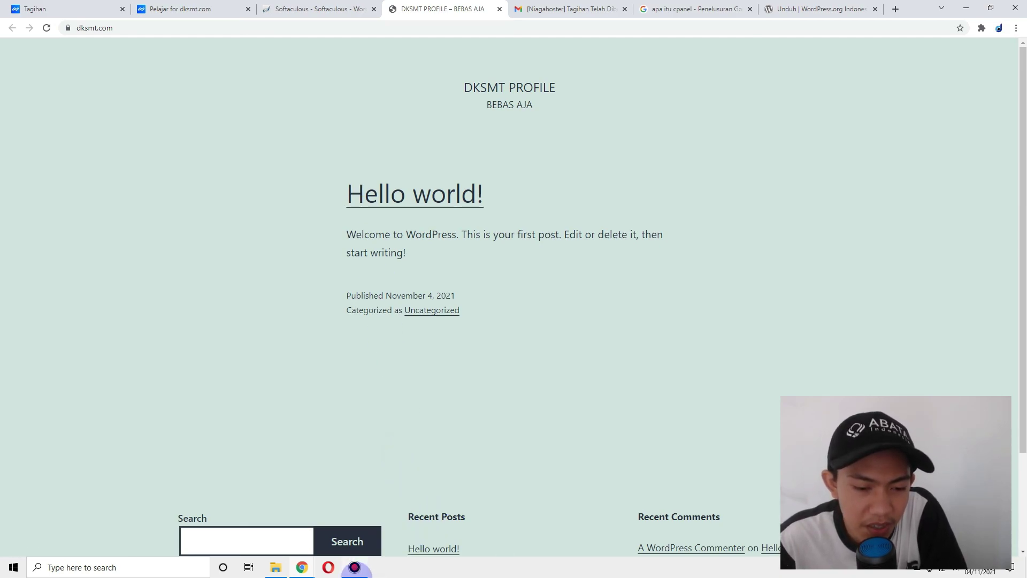
Bring Bandicam's main window up over the browser and shift it slightly left
mouse_move(354, 575)
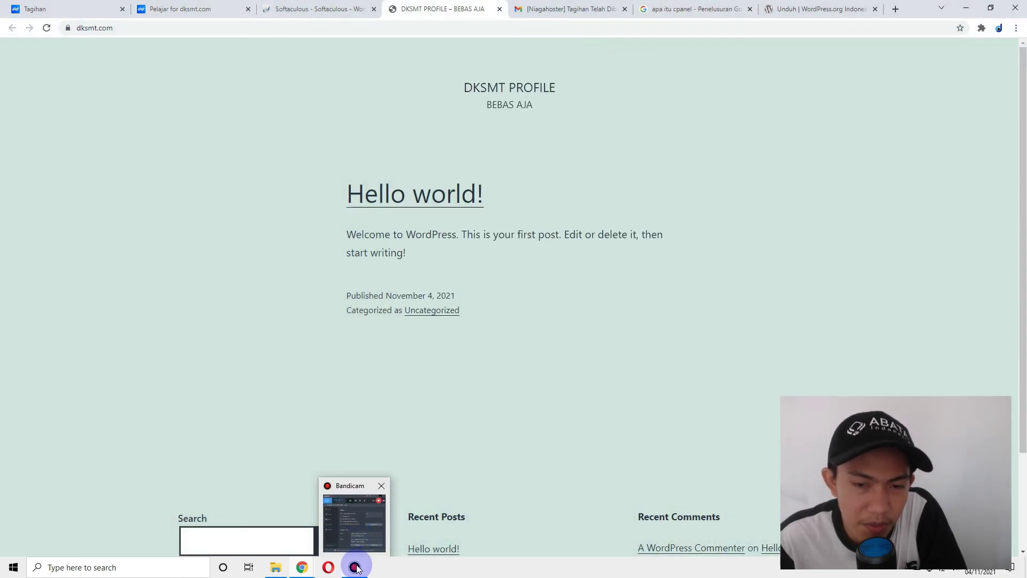
left_click(359, 537)
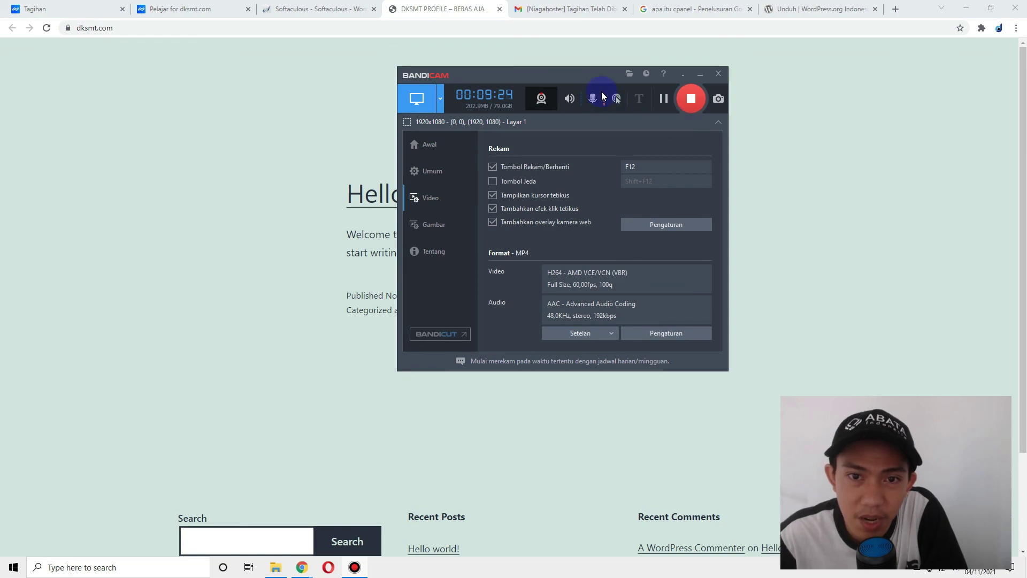
left_click_drag(601, 91, 551, 96)
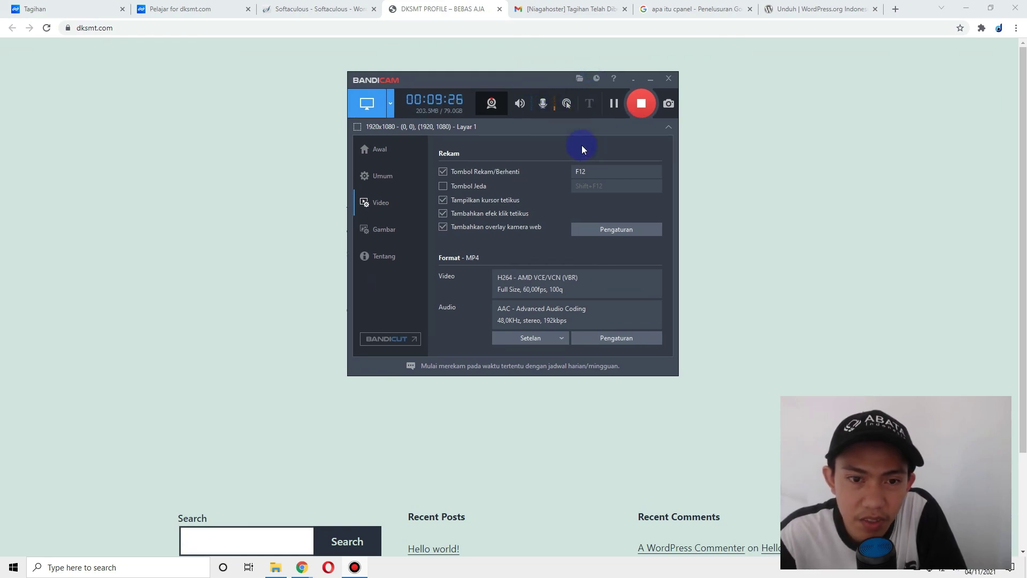